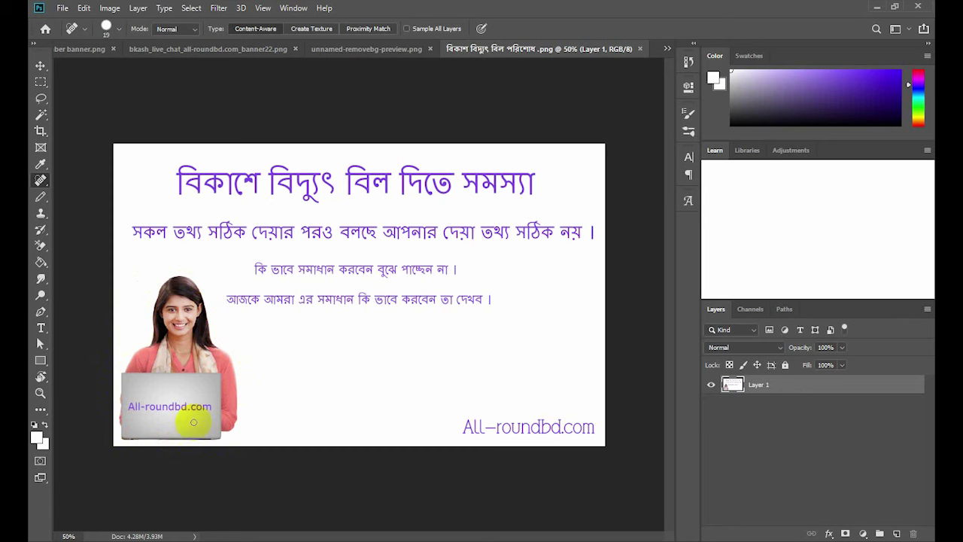
Touch up the woman's face with a Spot Healing Brush stroke, then bring up the Select menu.
{"action": "left_click", "coordinate": [191, 307]}
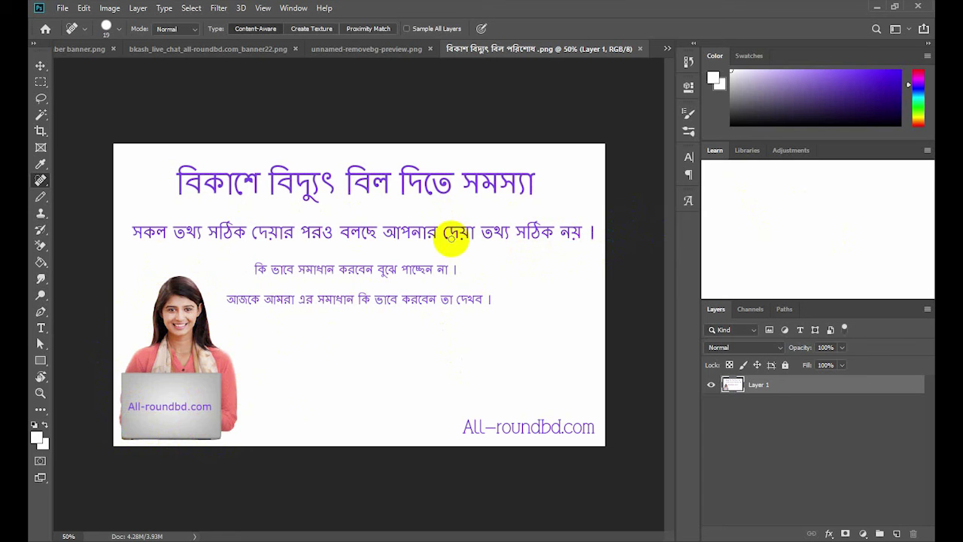
{"action": "left_click", "coordinate": [167, 319]}
{"action": "left_click_drag", "start_coordinate": [162, 319], "coordinate": [179, 346]}
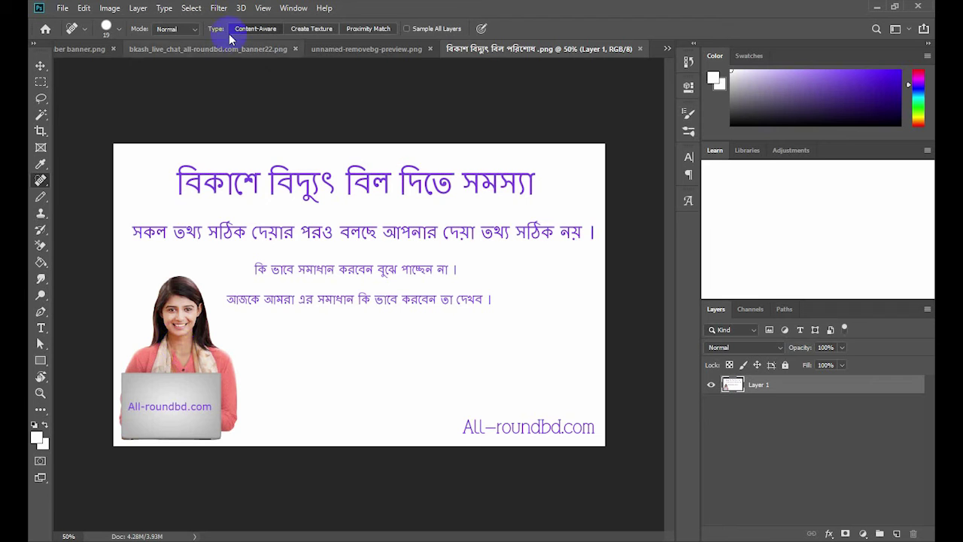
{"action": "left_click", "coordinate": [192, 9]}
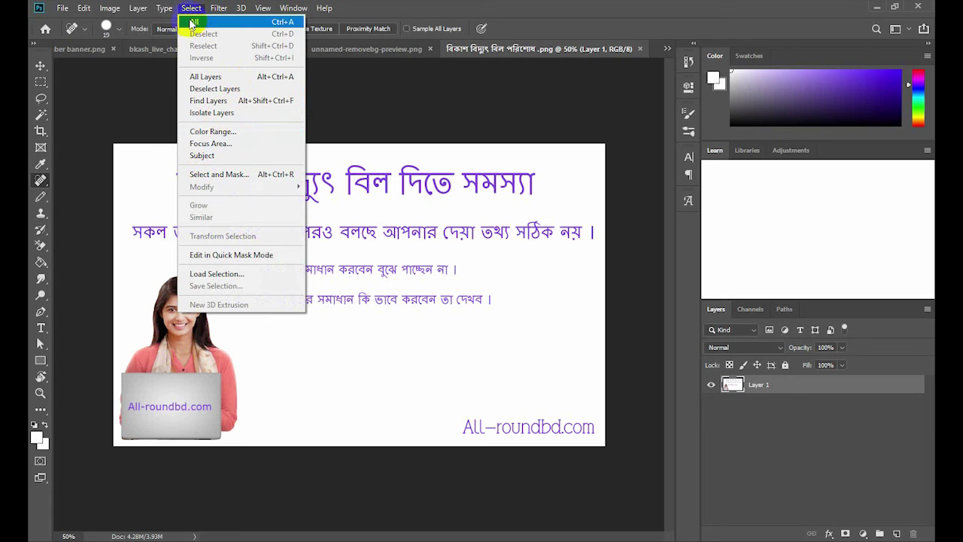
Select the woman and laptop with Select > Subject, then heal the white background beside her.
{"action": "left_click", "coordinate": [210, 156]}
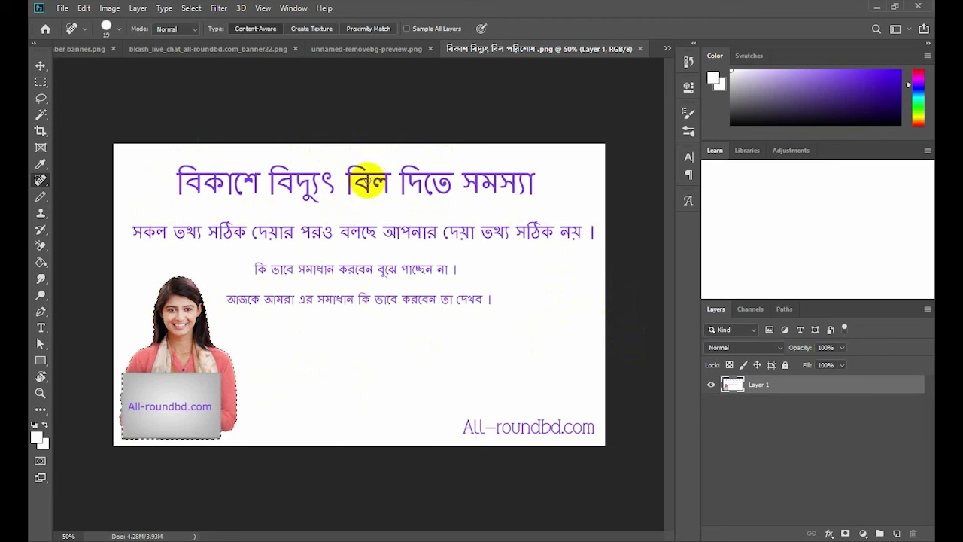
{"action": "mouse_move", "coordinate": [182, 289]}
{"action": "left_mouse_down"}
{"action": "mouse_move", "coordinate": [166, 299]}
{"action": "mouse_move", "coordinate": [200, 351]}
{"action": "left_mouse_up"}
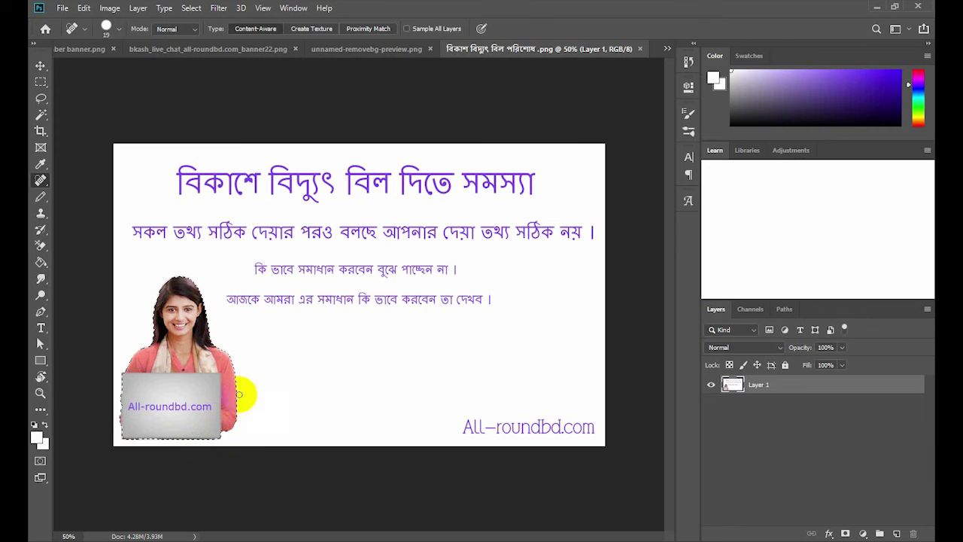
{"action": "left_click", "coordinate": [183, 288]}
{"action": "left_click_drag", "start_coordinate": [184, 287], "coordinate": [139, 304]}
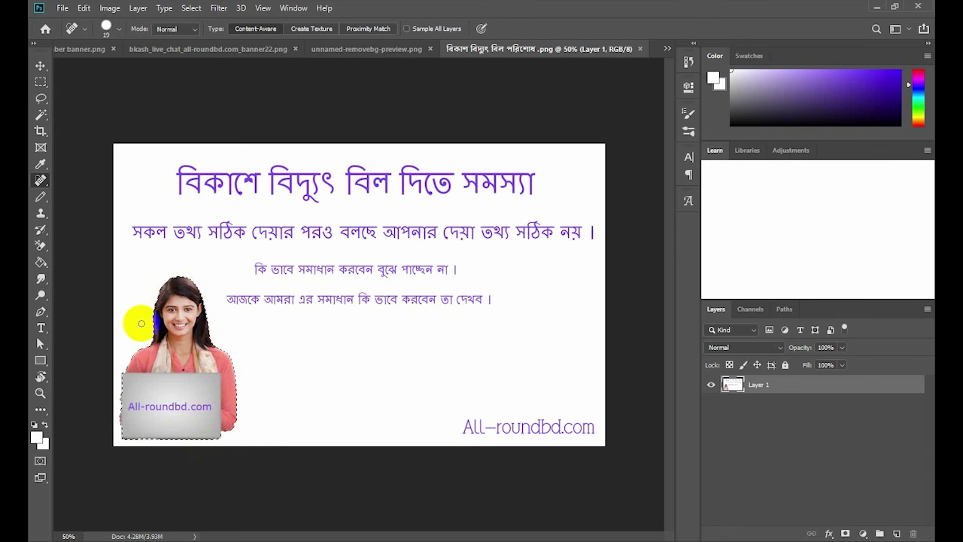
{"action": "left_click_drag", "start_coordinate": [125, 389], "coordinate": [120, 399]}
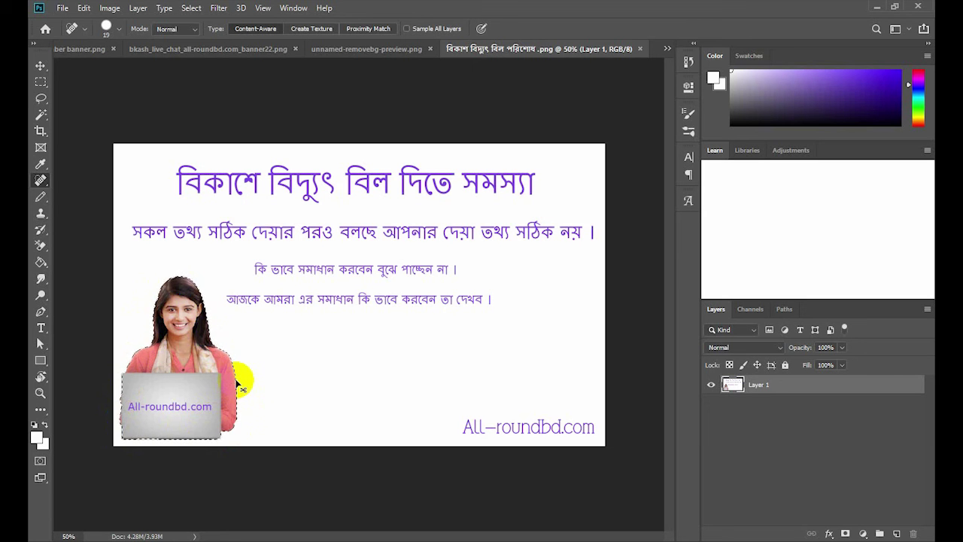
Cut the woman and laptop onto a new Layer 2 and hide the original Layer 1.
{"action": "key", "text": "Delete"}
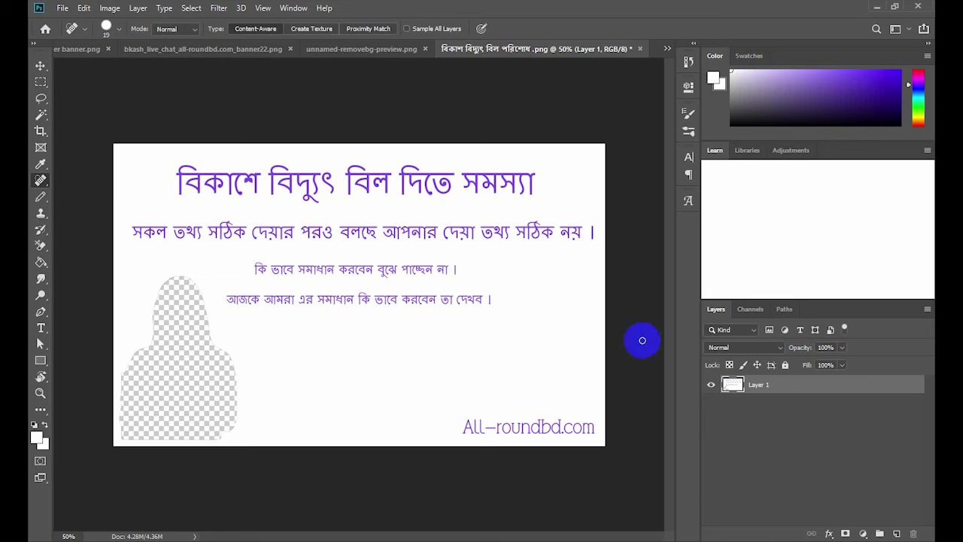
{"action": "left_click", "coordinate": [711, 385]}
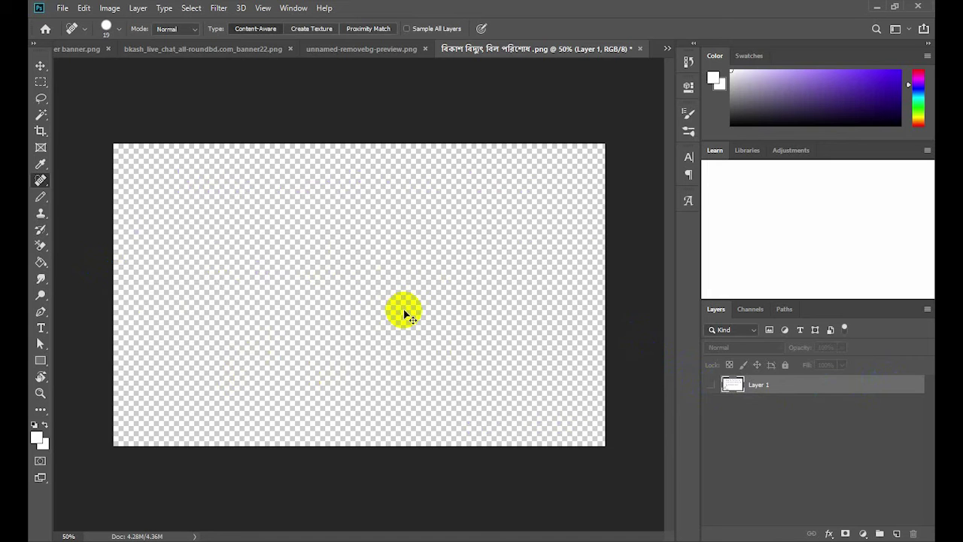
{"action": "left_click_drag", "start_coordinate": [404, 314], "coordinate": [404, 310]}
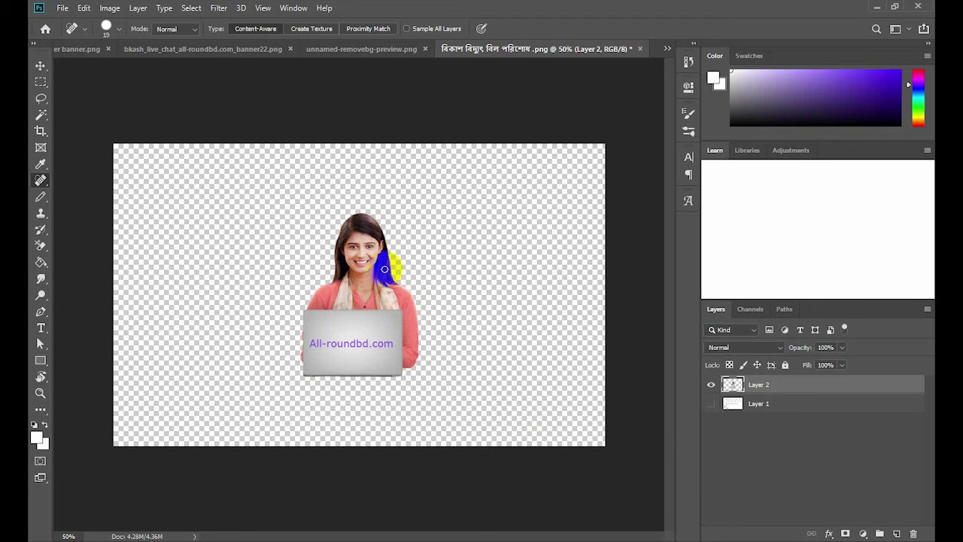
{"action": "left_click_drag", "start_coordinate": [388, 283], "coordinate": [368, 287]}
Nudge the cut-out woman on Layer 2 slightly left with the Move tool.
{"action": "left_click", "coordinate": [40, 66]}
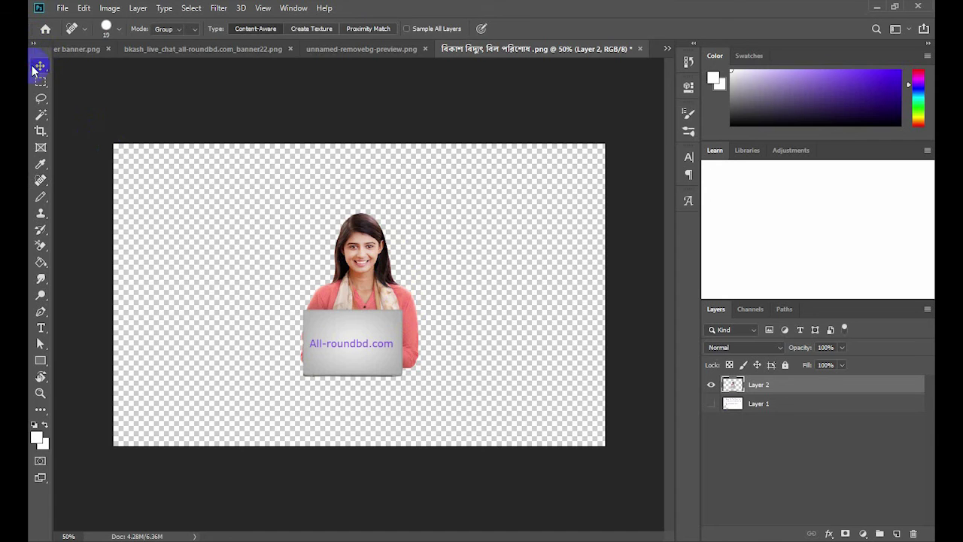
{"action": "mouse_move", "coordinate": [372, 310]}
{"action": "left_mouse_down"}
{"action": "mouse_move", "coordinate": [344, 301]}
{"action": "mouse_move", "coordinate": [346, 310]}
{"action": "left_mouse_up"}
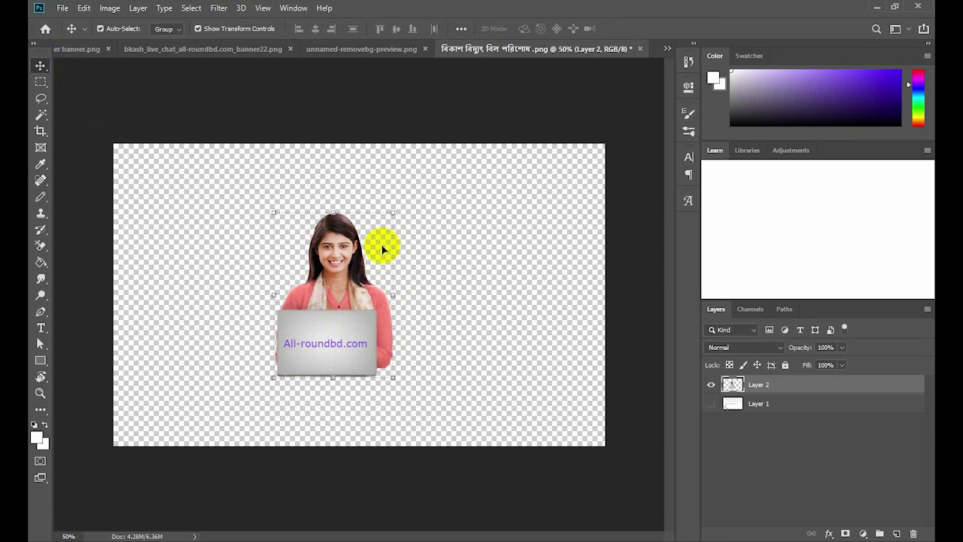
{"action": "left_click", "coordinate": [334, 256]}
Delete the original banner Layer 1, check the cut-out's visibility, then switch to unnamed-removebg-preview.png.
{"action": "left_click", "coordinate": [823, 411]}
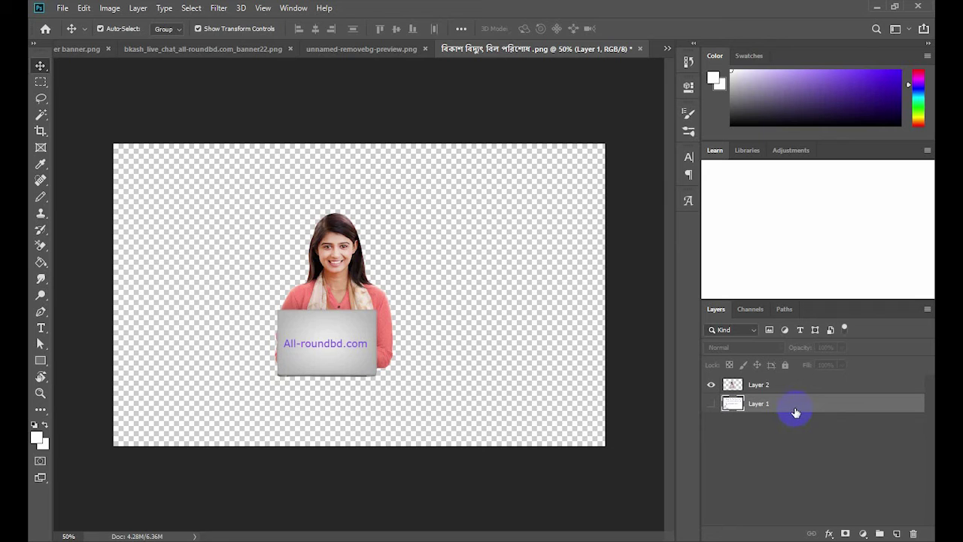
{"action": "left_click", "coordinate": [913, 533]}
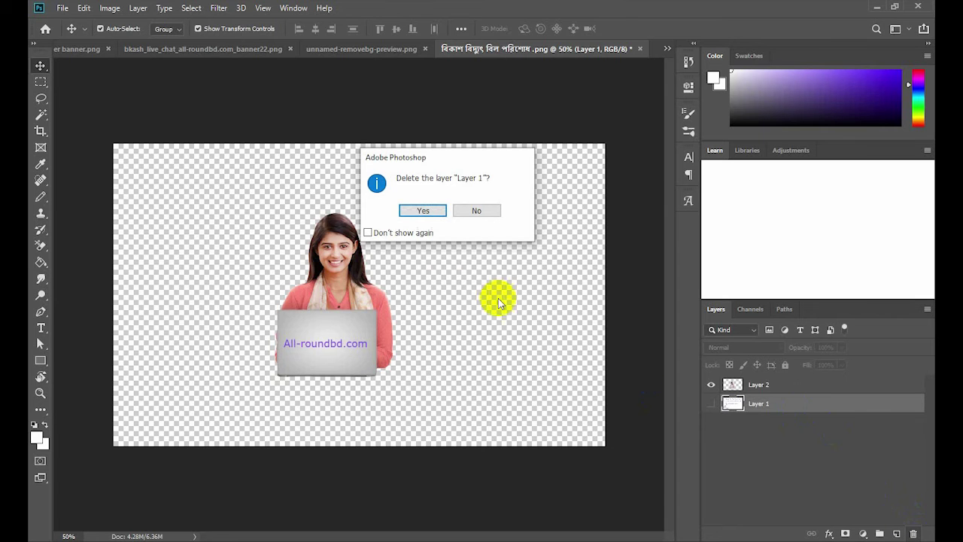
{"action": "left_click", "coordinate": [415, 210]}
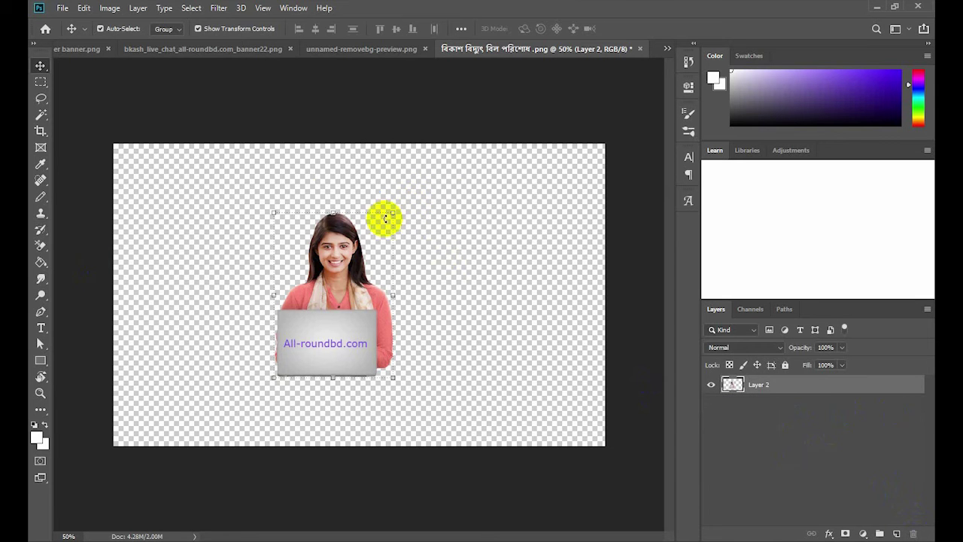
{"action": "left_click", "coordinate": [711, 386]}
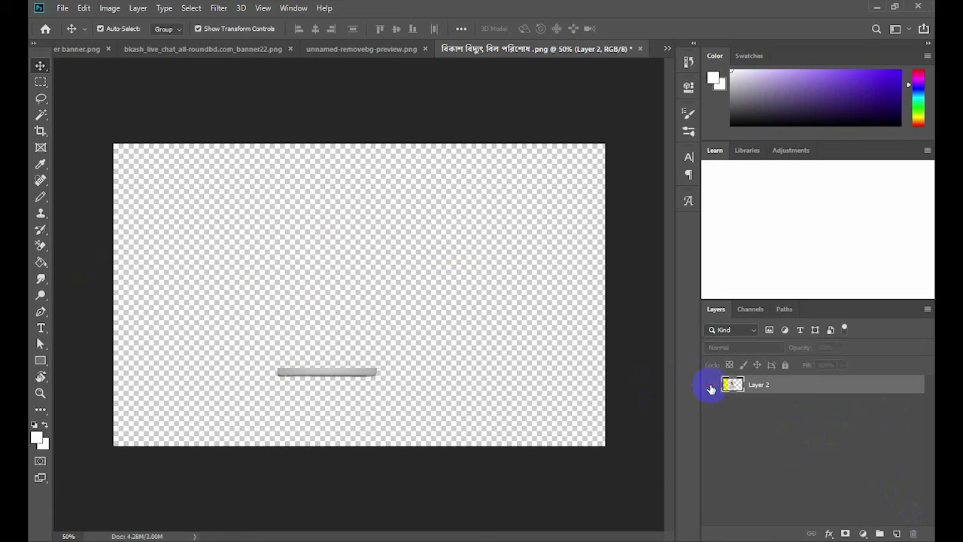
{"action": "left_click", "coordinate": [711, 386]}
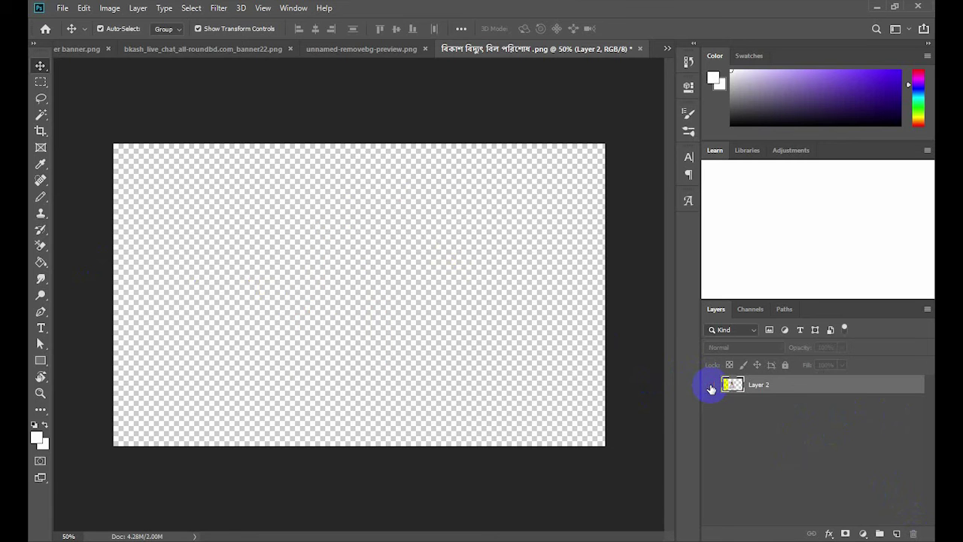
{"action": "left_click", "coordinate": [711, 386]}
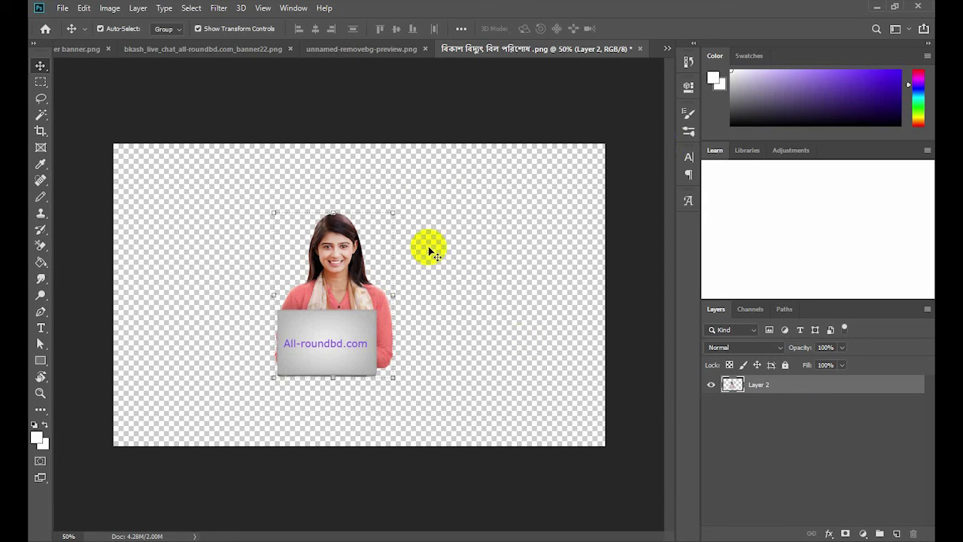
{"action": "left_click", "coordinate": [355, 51]}
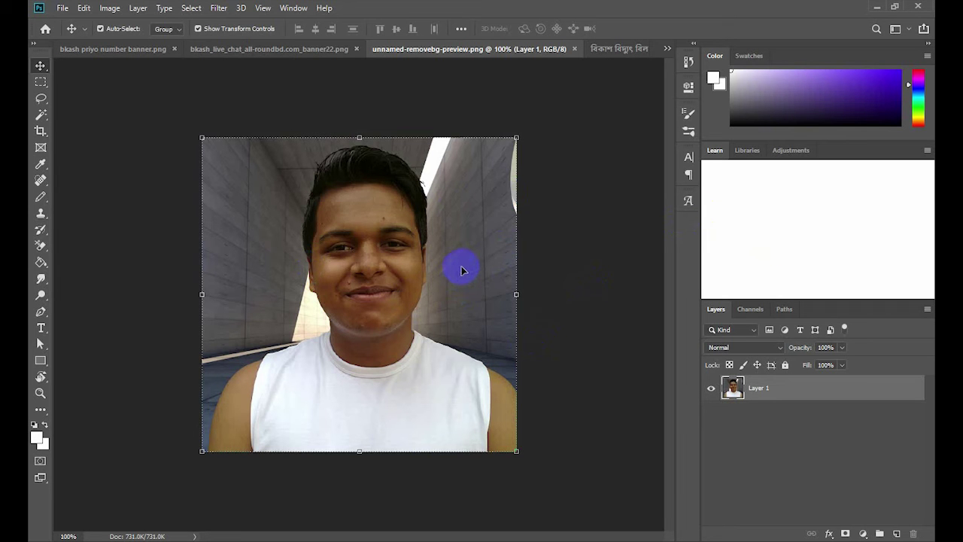
Select the young man with Select > Subject, cut him onto Layer 2, and hide Layer 1.
{"action": "left_click", "coordinate": [201, 10]}
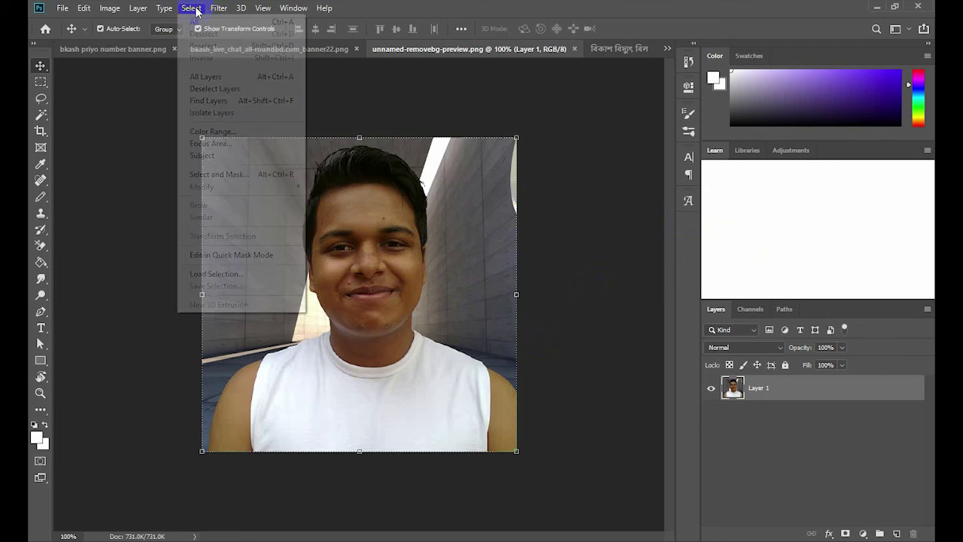
{"action": "left_click", "coordinate": [211, 156]}
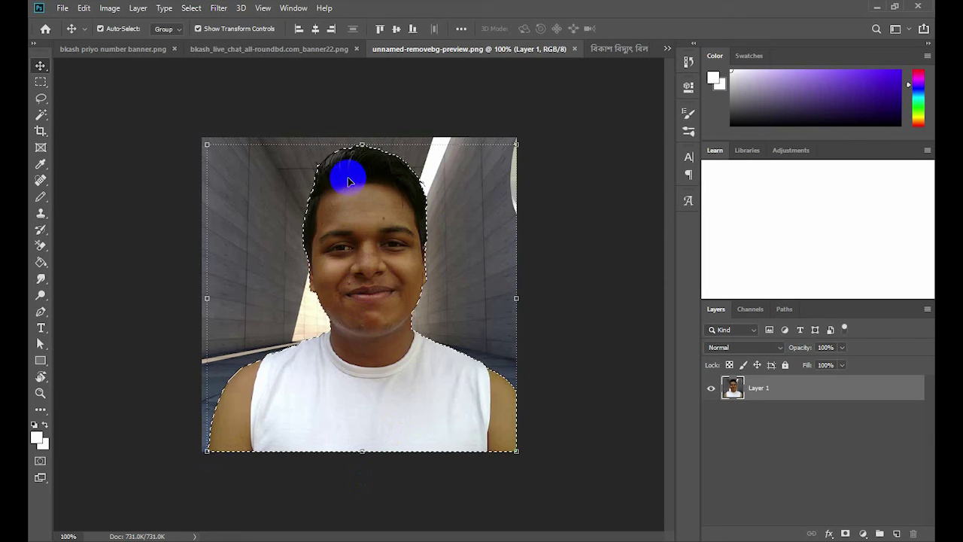
{"action": "left_click", "coordinate": [398, 442]}
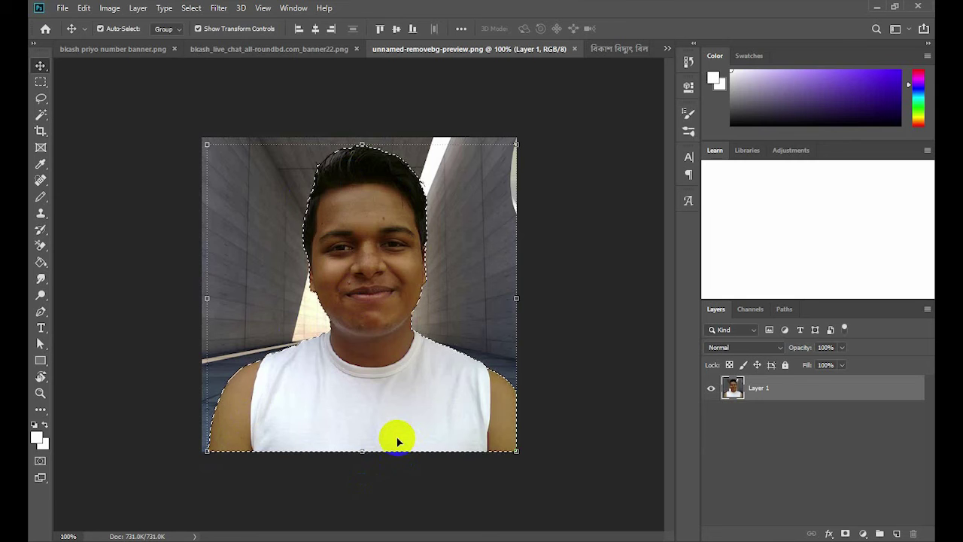
{"action": "key", "text": "Delete"}
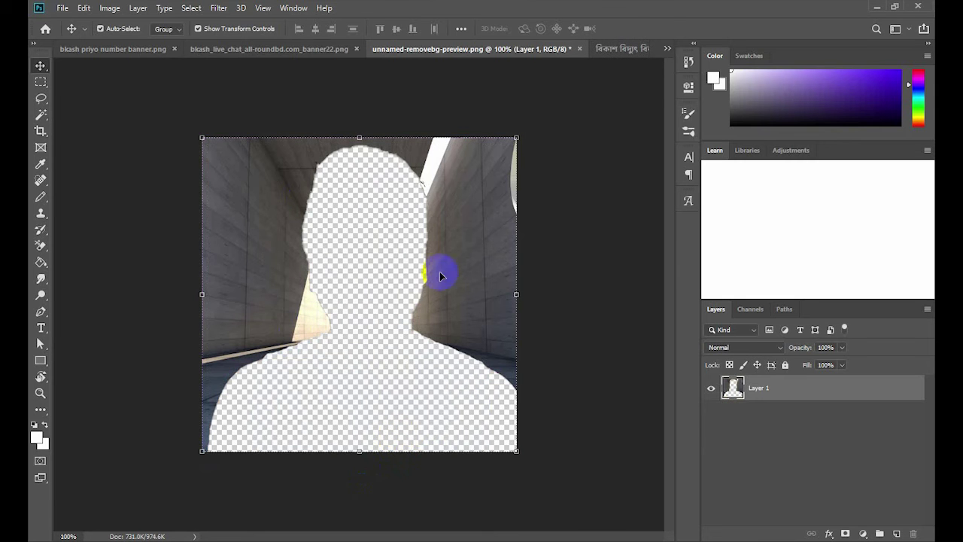
{"action": "left_click", "coordinate": [369, 233]}
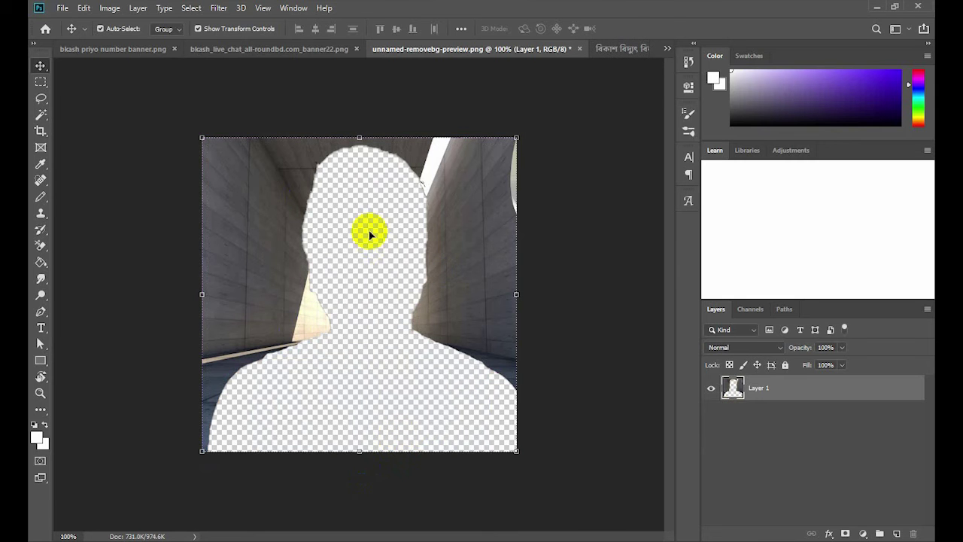
{"action": "left_click", "coordinate": [712, 391]}
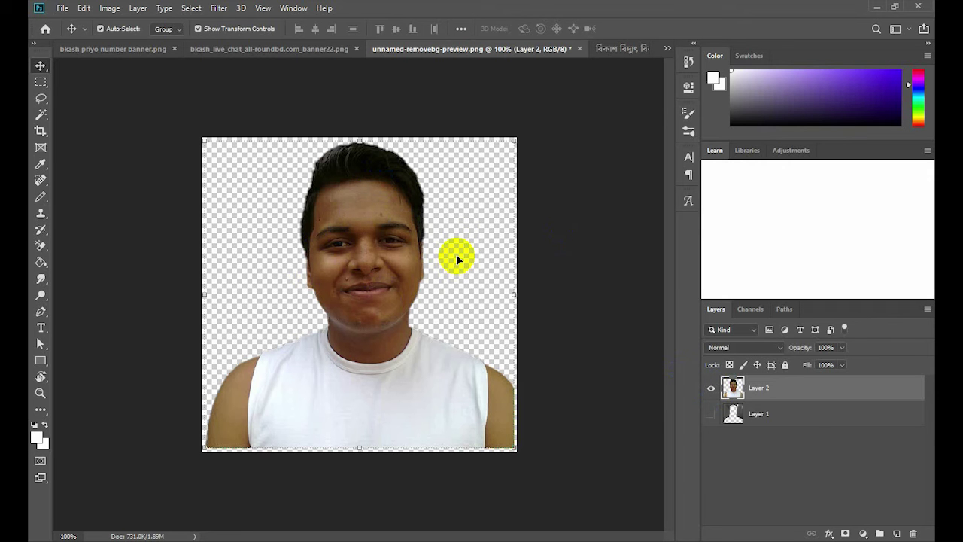
Delete the man's leftover Layer 1 after comparing its visibility, then switch to the bkash_live_chat banner.
{"action": "left_click", "coordinate": [803, 420]}
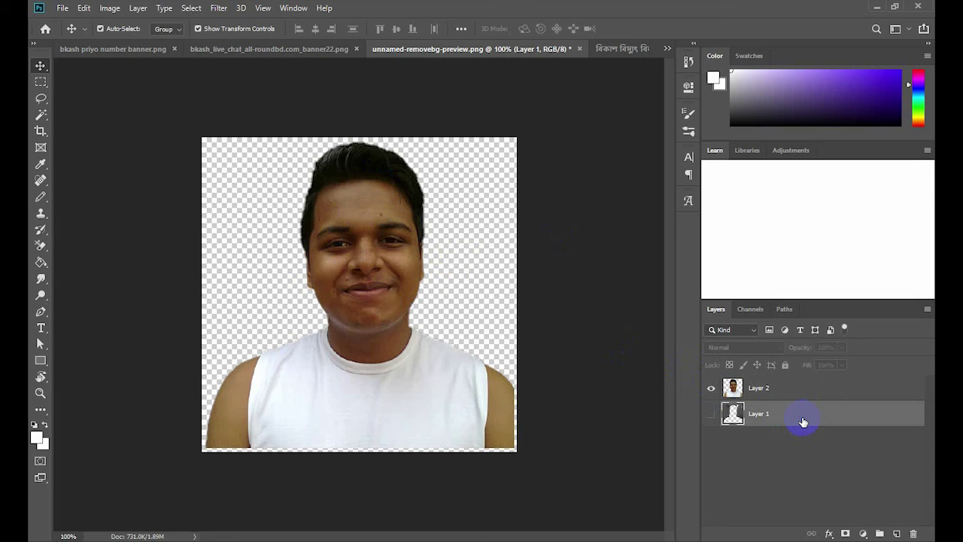
{"action": "left_click", "coordinate": [709, 416]}
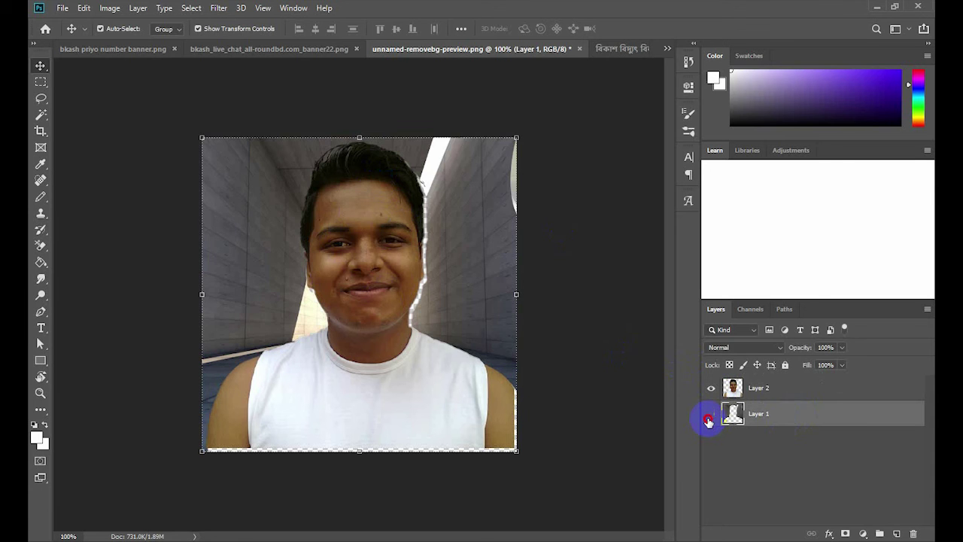
{"action": "left_click", "coordinate": [709, 416]}
{"action": "left_click", "coordinate": [709, 416]}
{"action": "left_click", "coordinate": [709, 416]}
{"action": "left_click", "coordinate": [915, 534]}
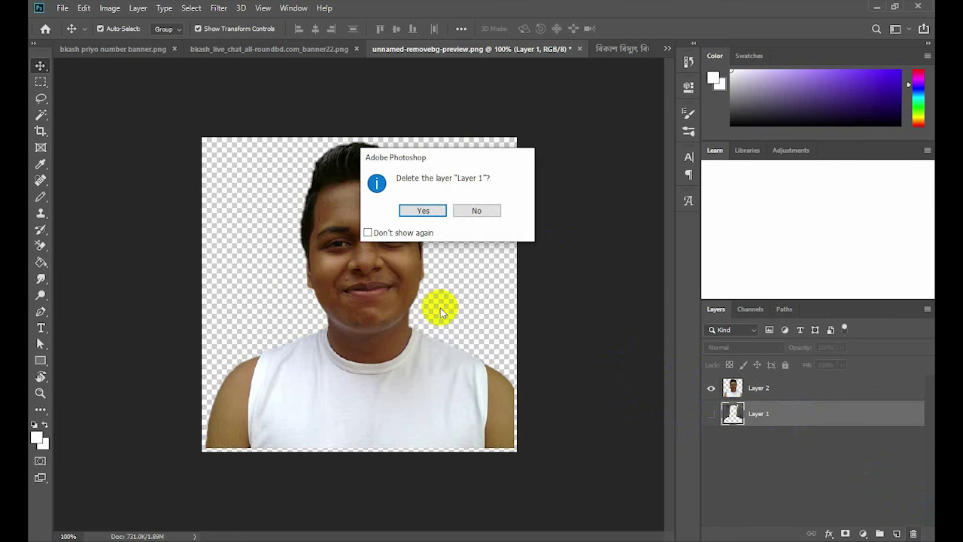
{"action": "left_click", "coordinate": [416, 213]}
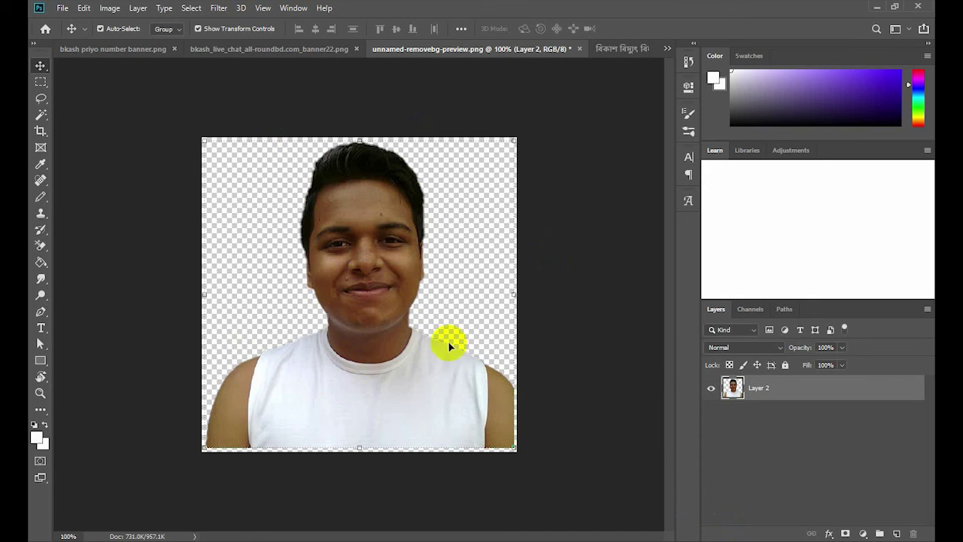
{"action": "left_click", "coordinate": [247, 49]}
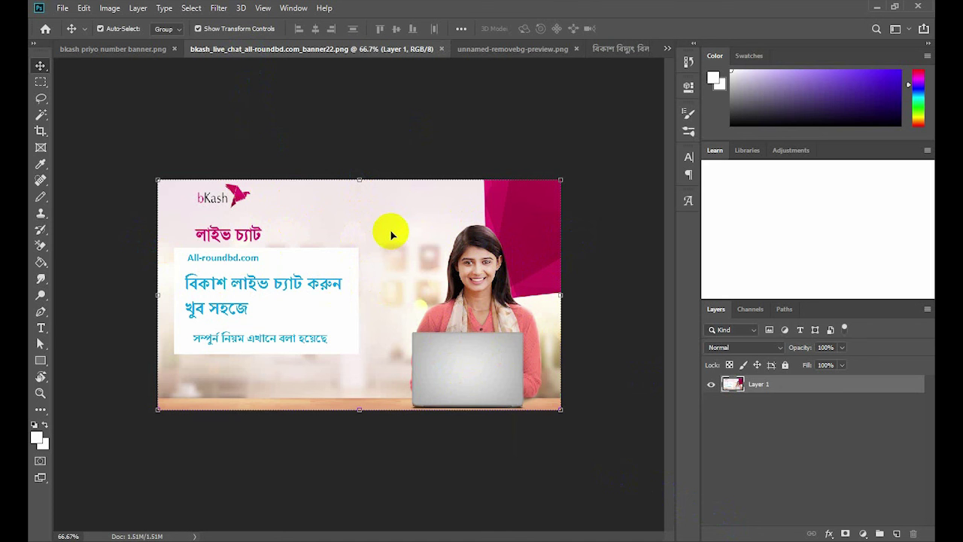
Paint a Quick Selection over the woman's head, body and laptop, extending along her hair.
{"action": "left_click", "coordinate": [190, 8]}
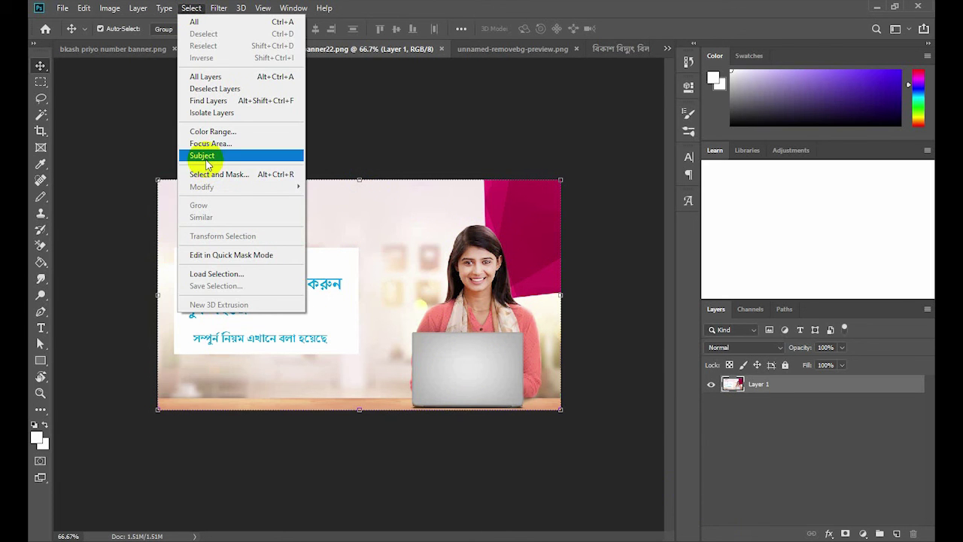
{"action": "left_click", "coordinate": [345, 231]}
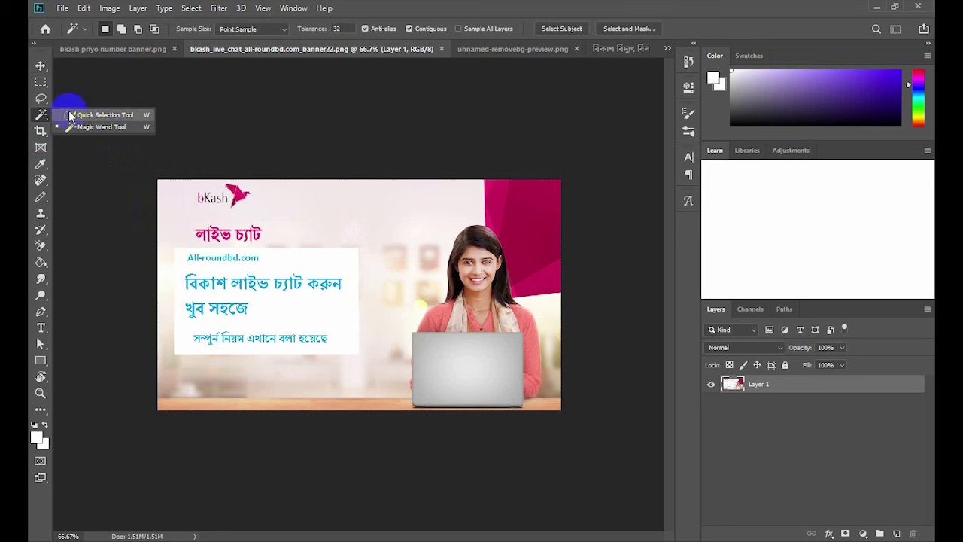
{"action": "left_click_drag", "start_coordinate": [41, 114], "coordinate": [114, 117]}
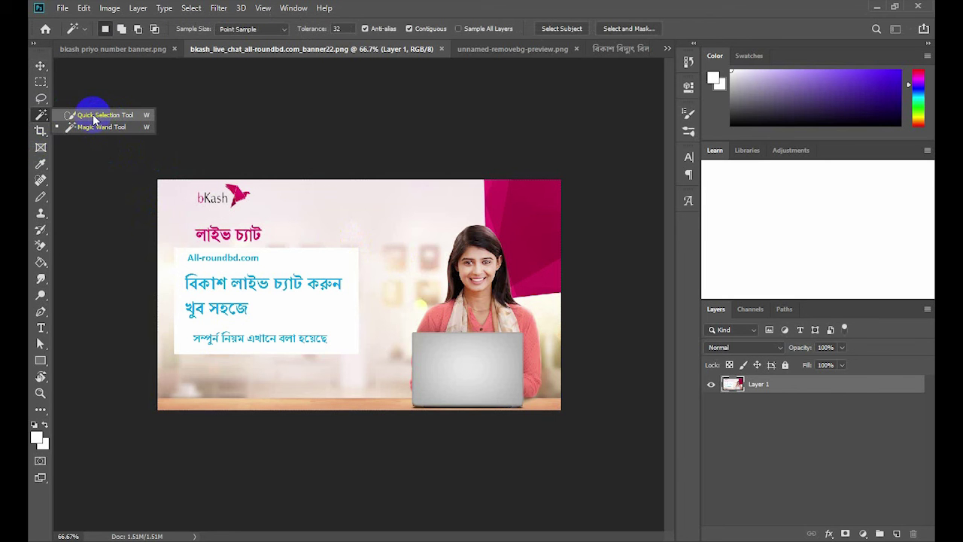
{"action": "left_click", "coordinate": [94, 116]}
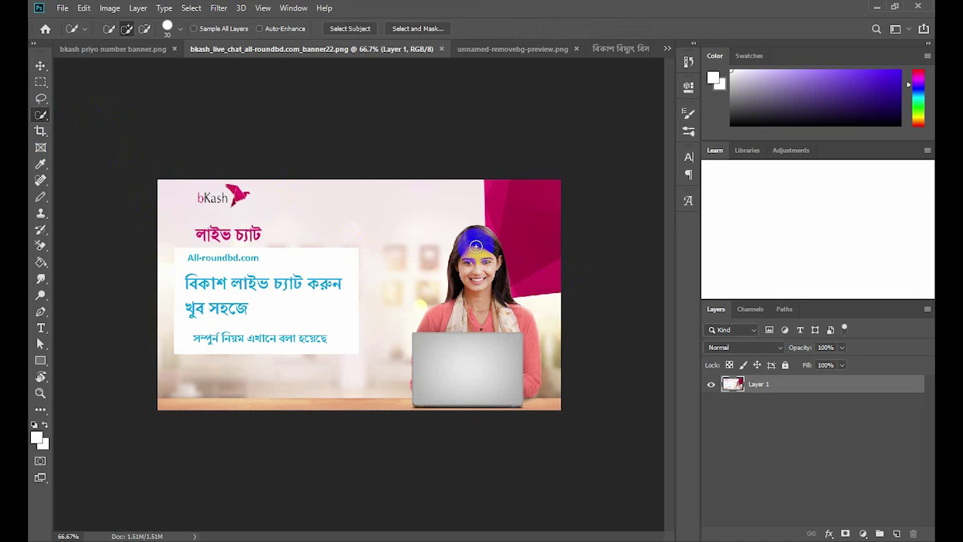
{"action": "mouse_move", "coordinate": [475, 246]}
{"action": "left_mouse_down"}
{"action": "mouse_move", "coordinate": [449, 334]}
{"action": "mouse_move", "coordinate": [533, 392]}
{"action": "mouse_move", "coordinate": [443, 309]}
{"action": "left_mouse_up"}
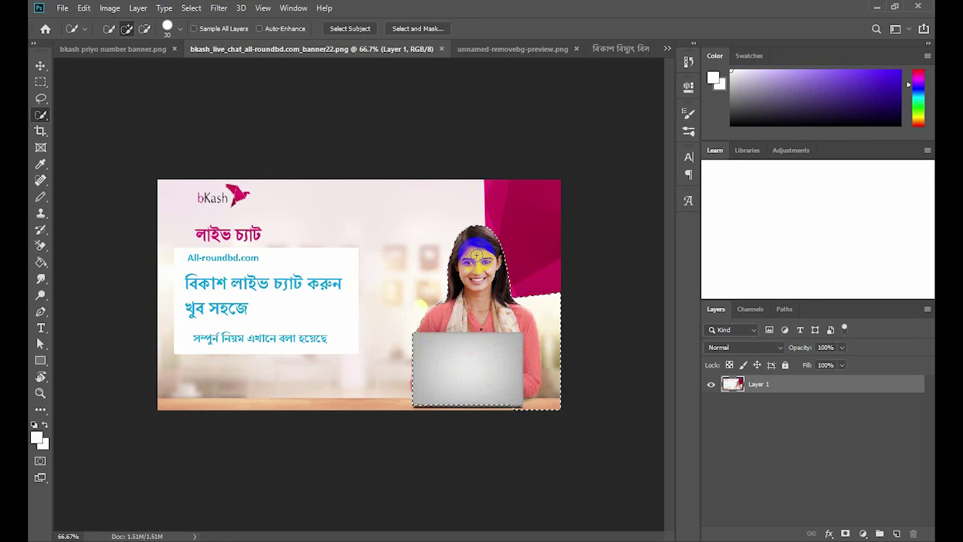
{"action": "left_click", "coordinate": [551, 301]}
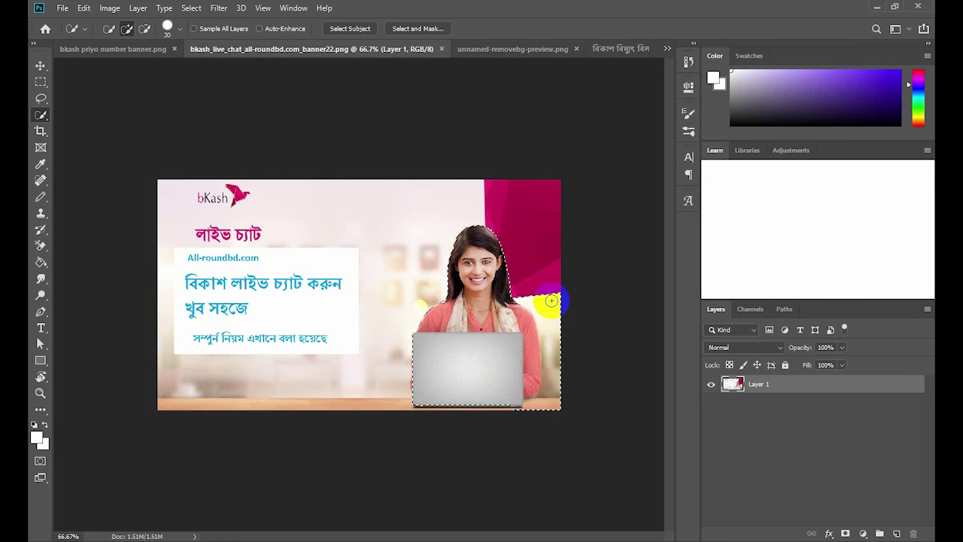
With the Magic Wand, trim background near the right edge, undoing one mistaken click.
{"action": "right_click", "coordinate": [40, 116]}
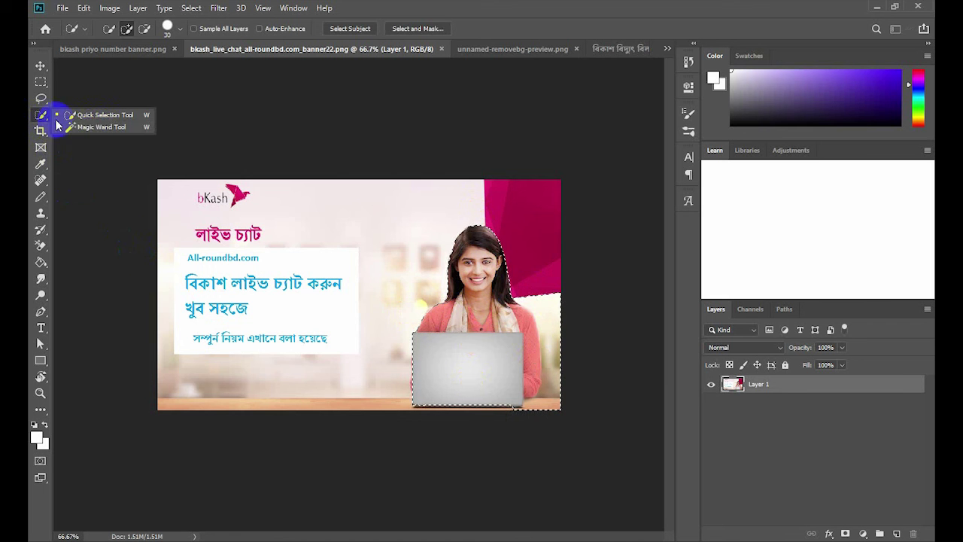
{"action": "left_click", "coordinate": [96, 126]}
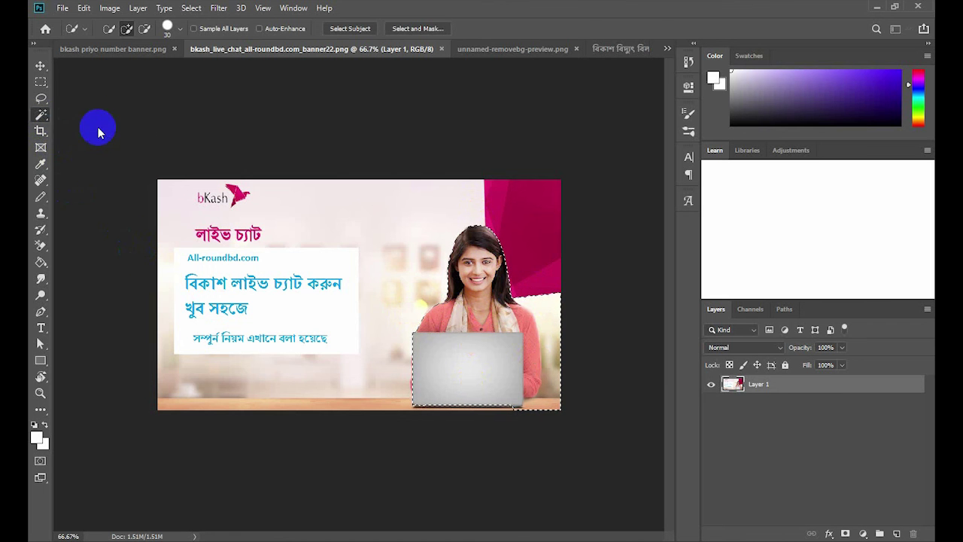
{"action": "left_click", "coordinate": [547, 328]}
{"action": "left_click", "coordinate": [548, 319], "text": "shift"}
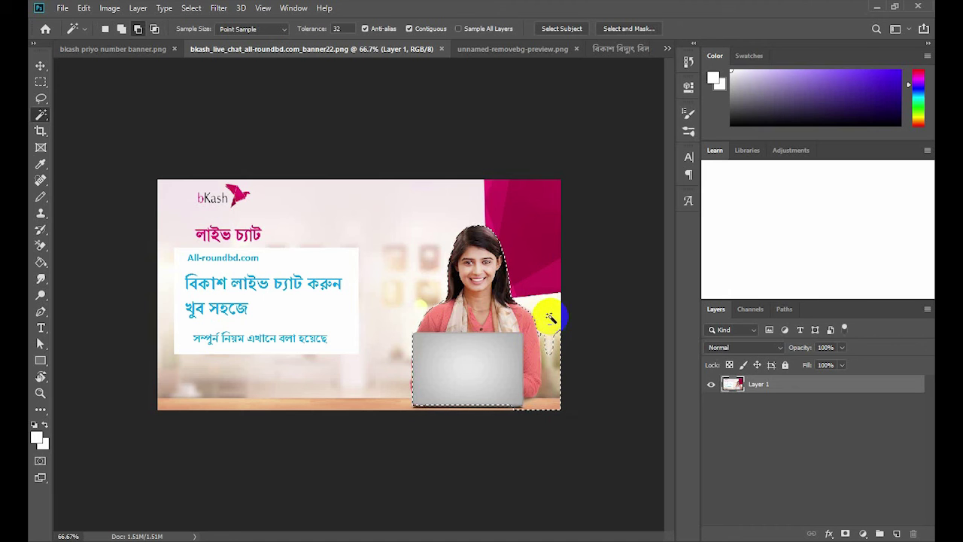
{"action": "left_click", "coordinate": [555, 362], "text": "alt+shift"}
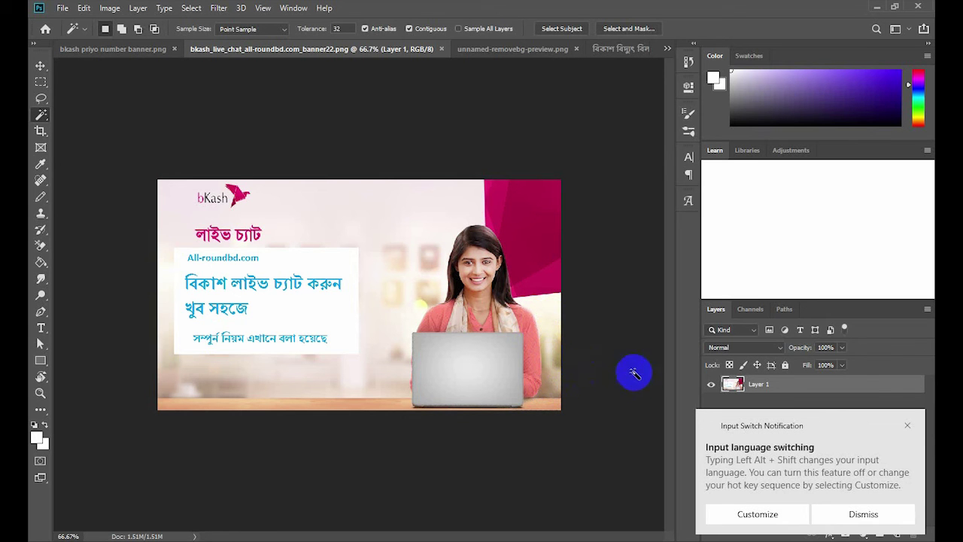
{"action": "key", "text": "ctrl+z"}
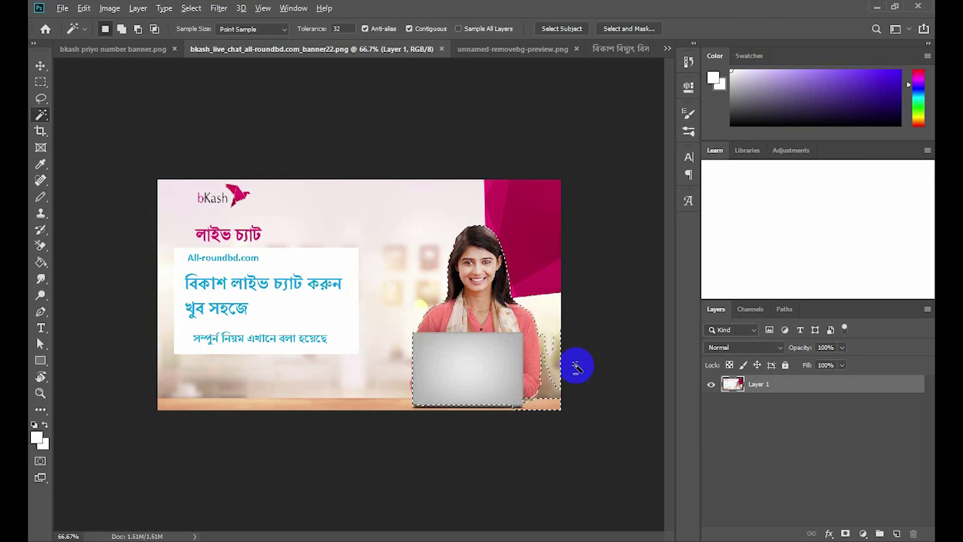
Subtract the remaining background patches beside her arm and at the lower-right corner.
{"action": "left_click", "coordinate": [564, 374]}
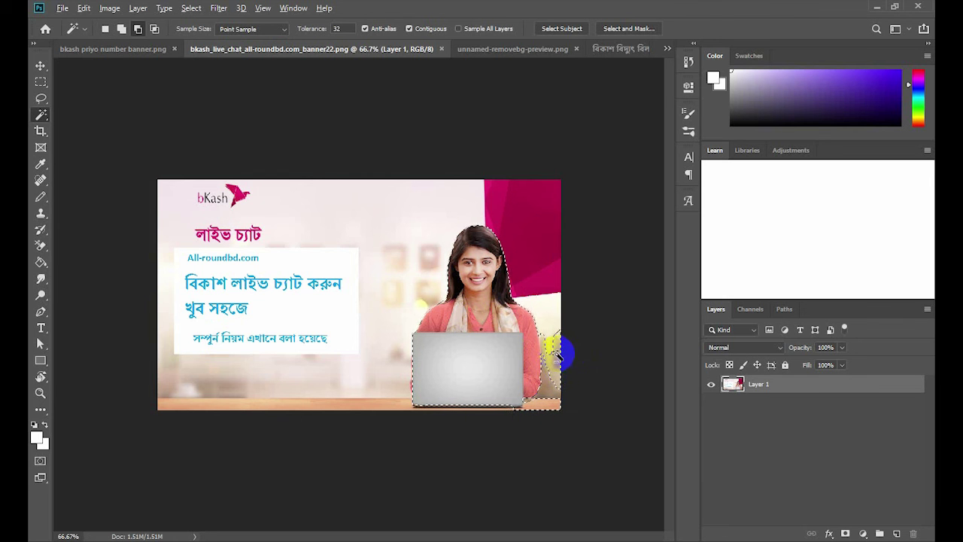
{"action": "left_click", "coordinate": [563, 364]}
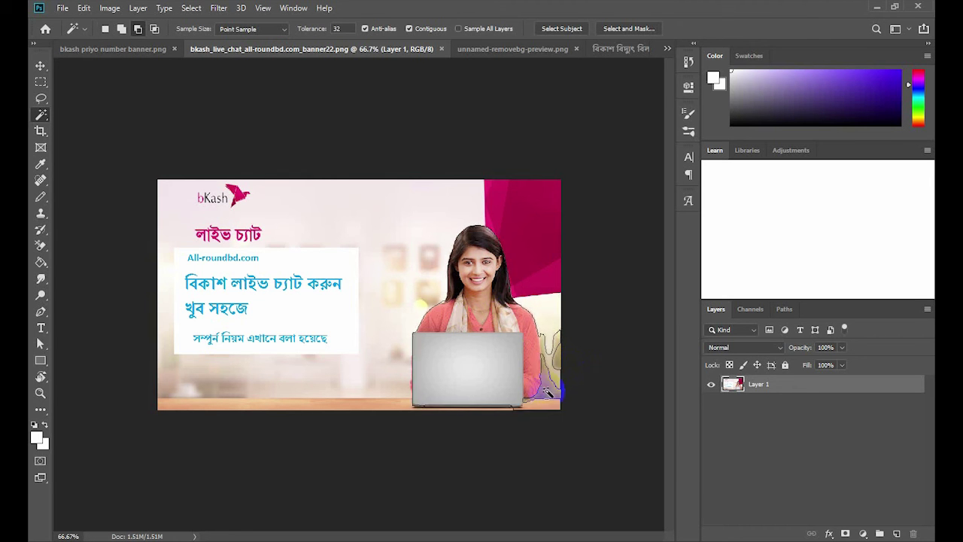
{"action": "left_click", "coordinate": [553, 390]}
{"action": "left_click", "coordinate": [533, 407], "text": "alt"}
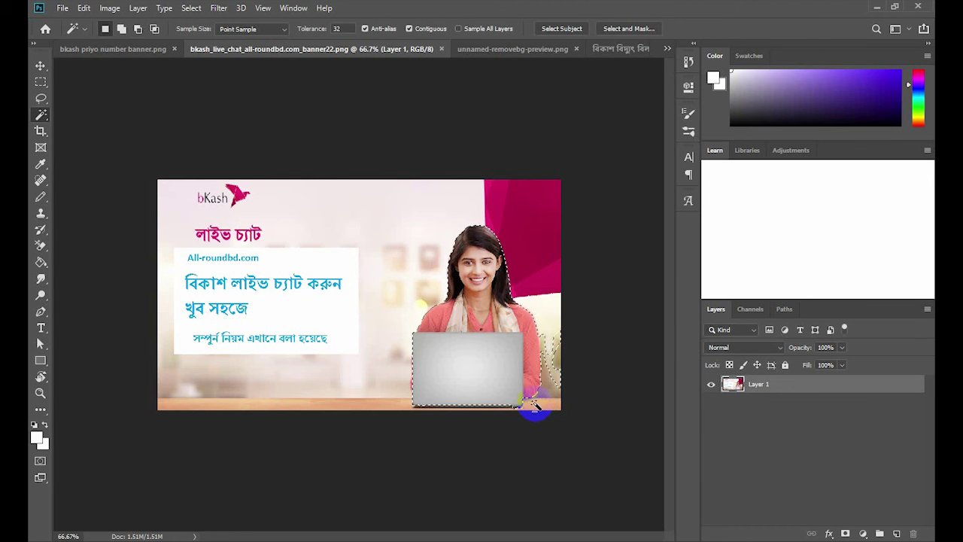
{"action": "left_click", "coordinate": [547, 406], "text": "alt"}
{"action": "left_click", "coordinate": [555, 377], "text": "alt"}
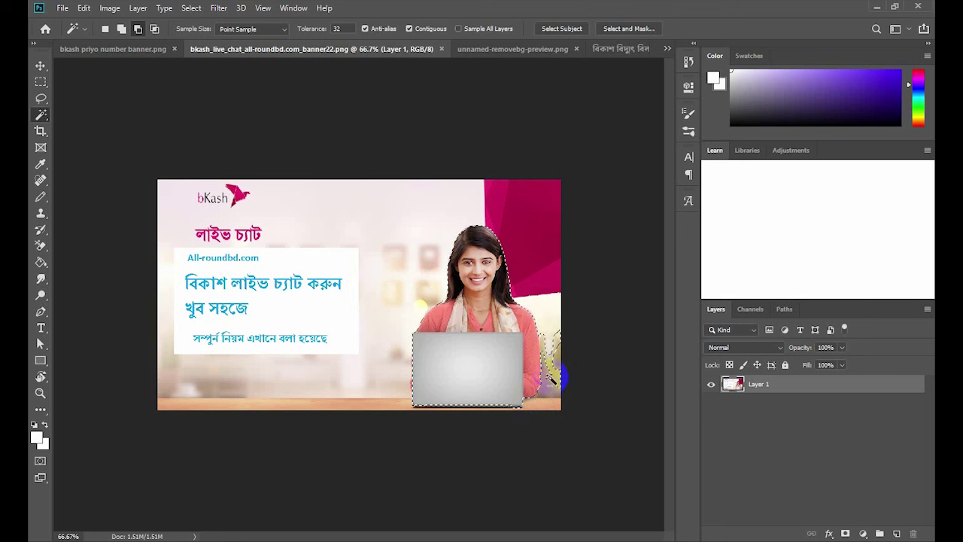
{"action": "left_click", "coordinate": [558, 336], "text": "alt"}
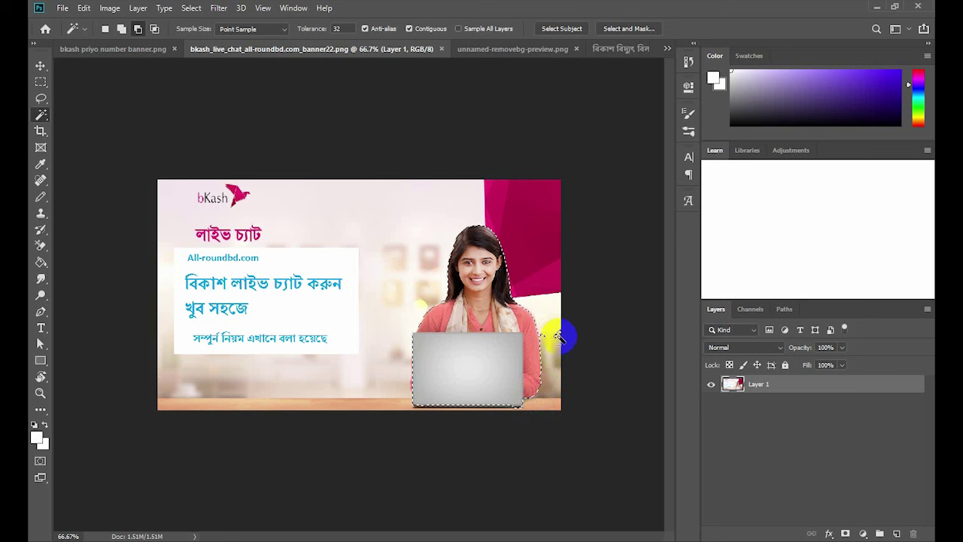
{"action": "left_click", "coordinate": [579, 213]}
{"action": "left_click", "coordinate": [570, 361]}
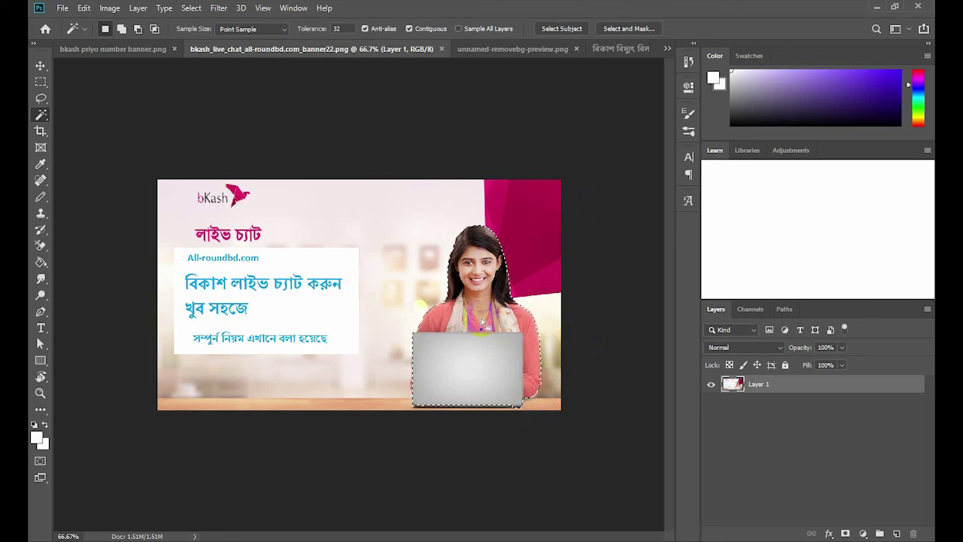
{"action": "left_click", "coordinate": [458, 205]}
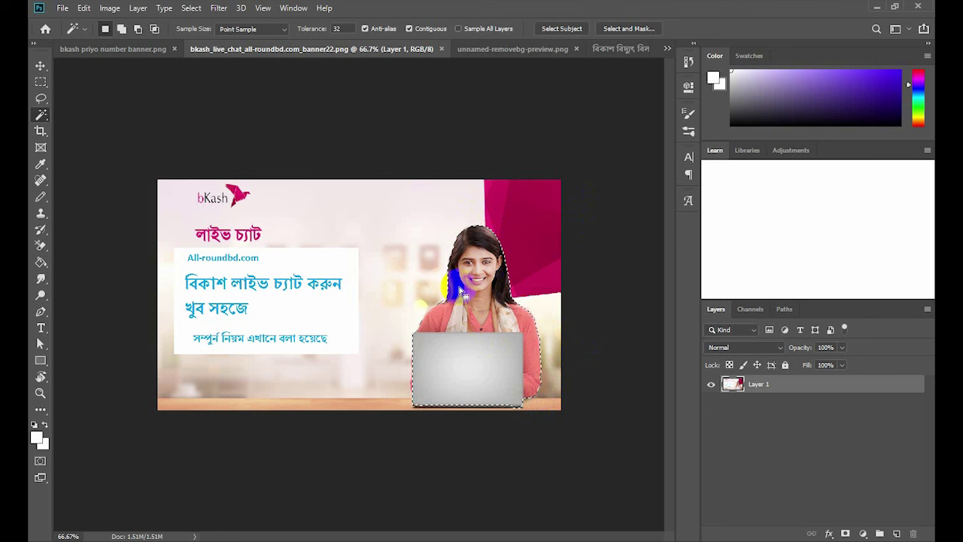
{"action": "left_click", "coordinate": [481, 267]}
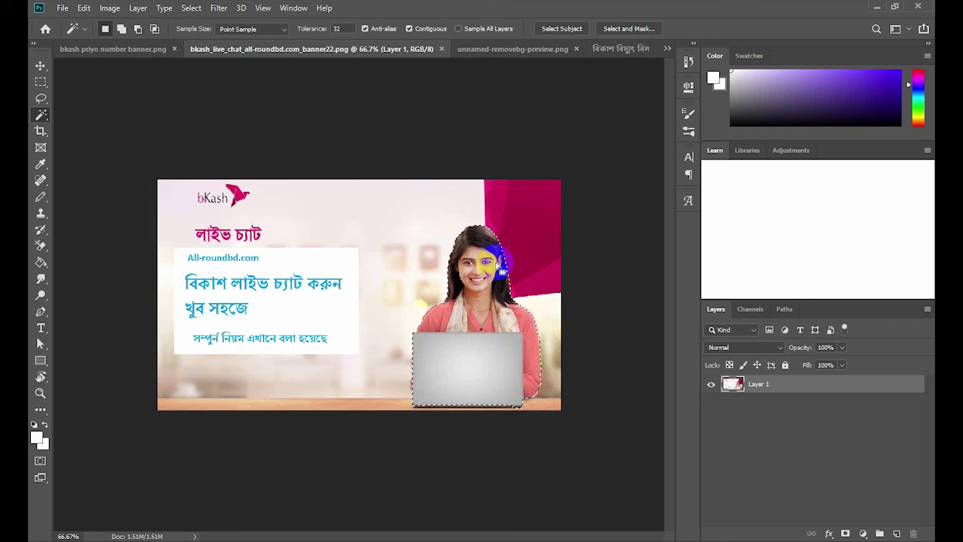
{"action": "left_click", "coordinate": [482, 254]}
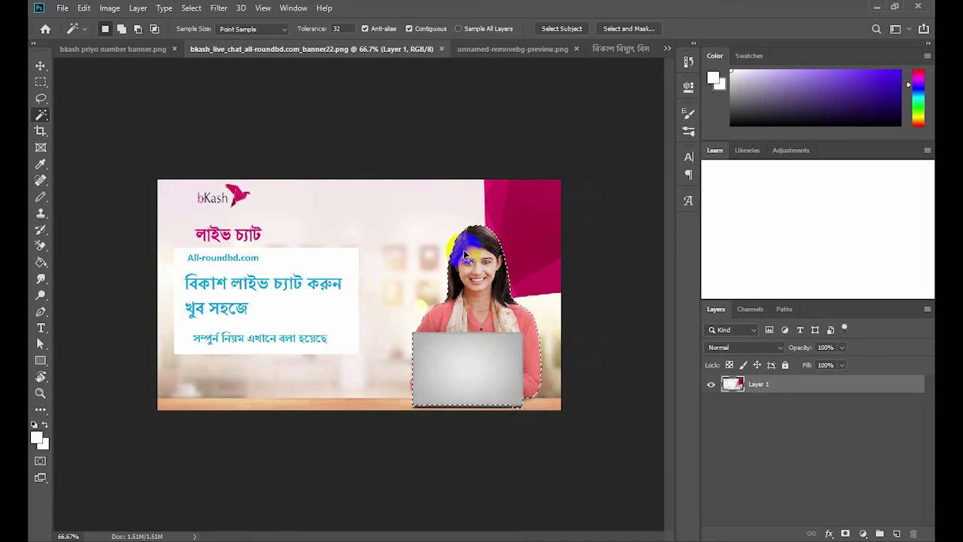
Cut and paste the woman onto Layer 2, then undo back to the single banner layer.
{"action": "key", "text": "Delete"}
{"action": "key", "text": "ctrl+d"}
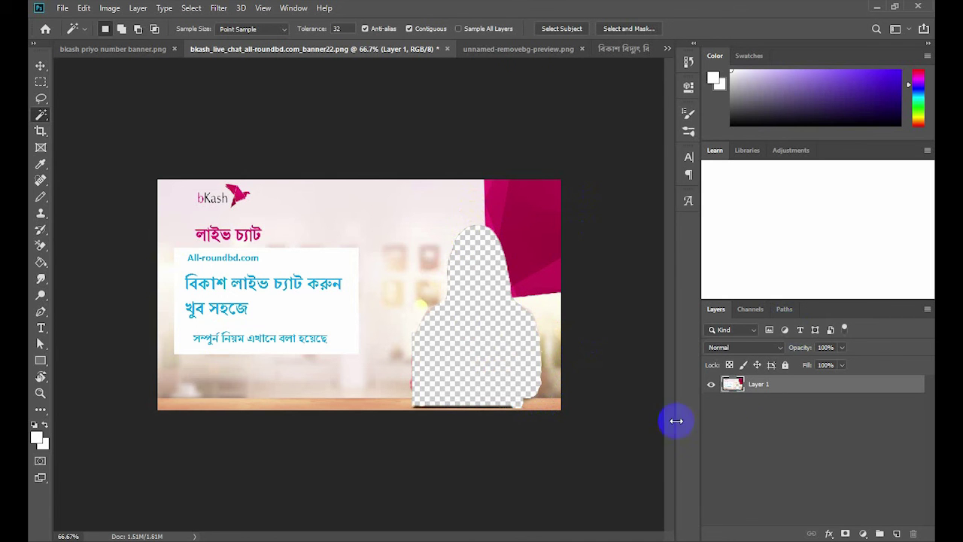
{"action": "left_click", "coordinate": [711, 390]}
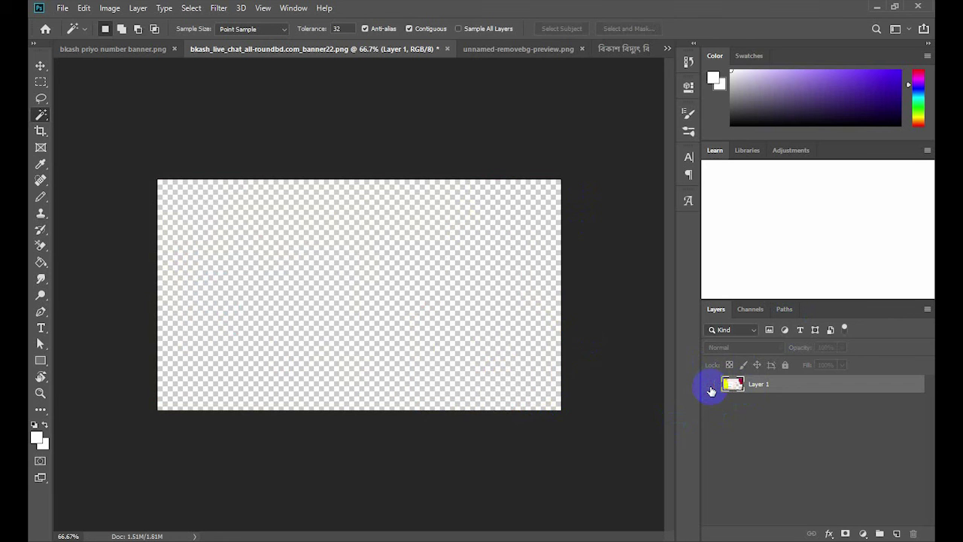
{"action": "key", "text": "ctrl+v"}
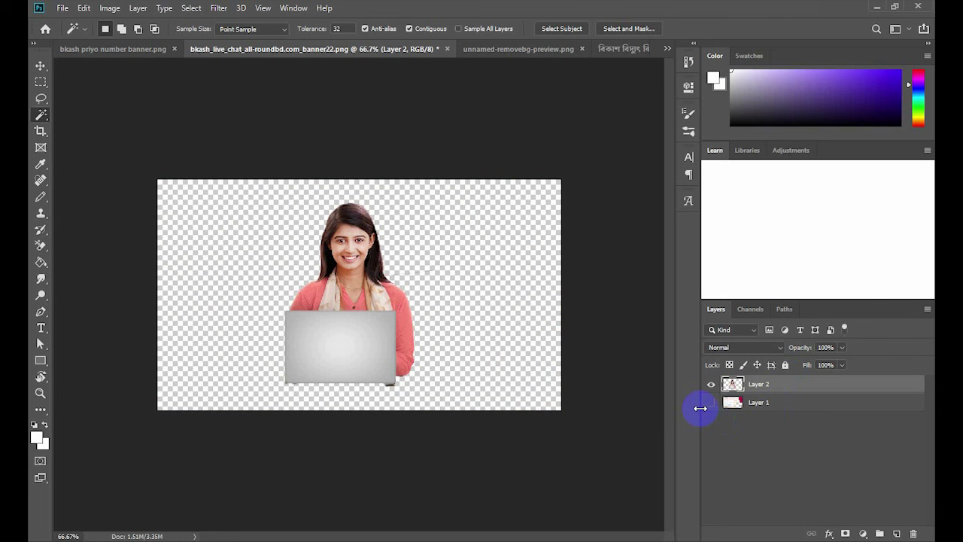
{"action": "key", "text": "ctrl+z"}
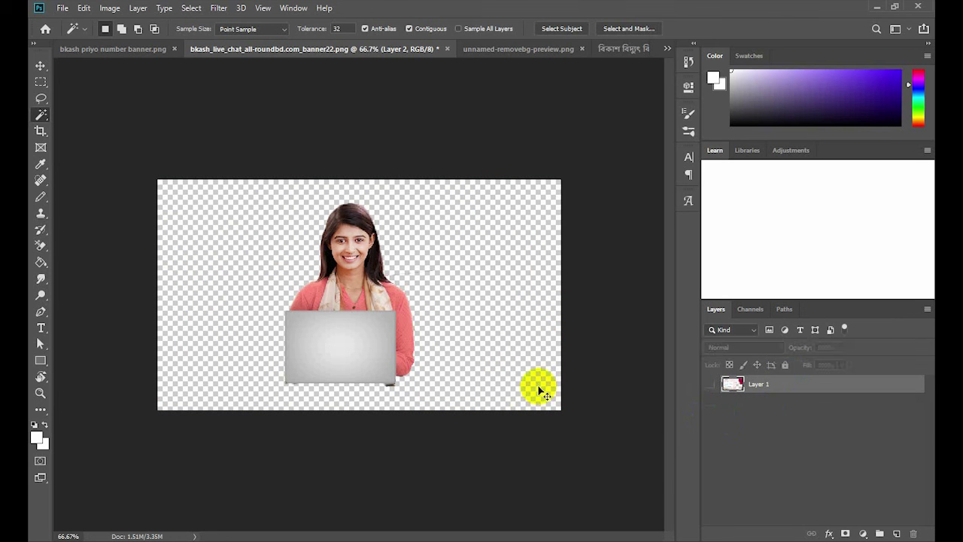
{"action": "key", "text": "ctrl+z"}
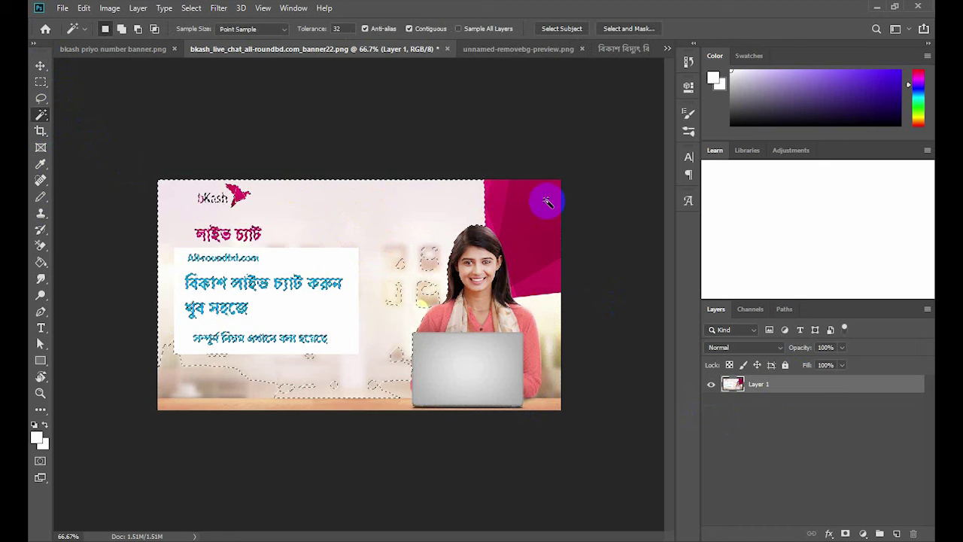
Deselect, then repaint a Quick Selection over the woman's head, side and laptop.
{"action": "left_click", "coordinate": [610, 223]}
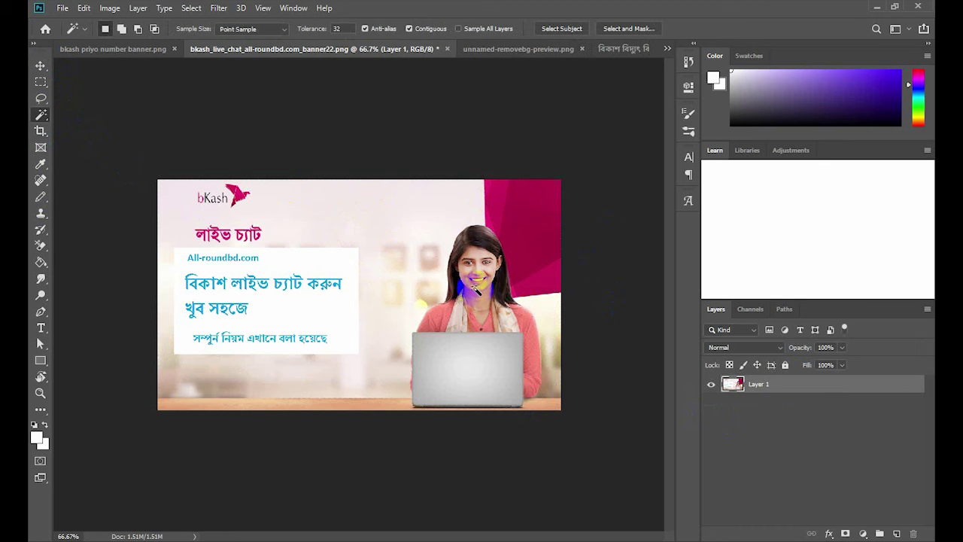
{"action": "left_click", "coordinate": [230, 197]}
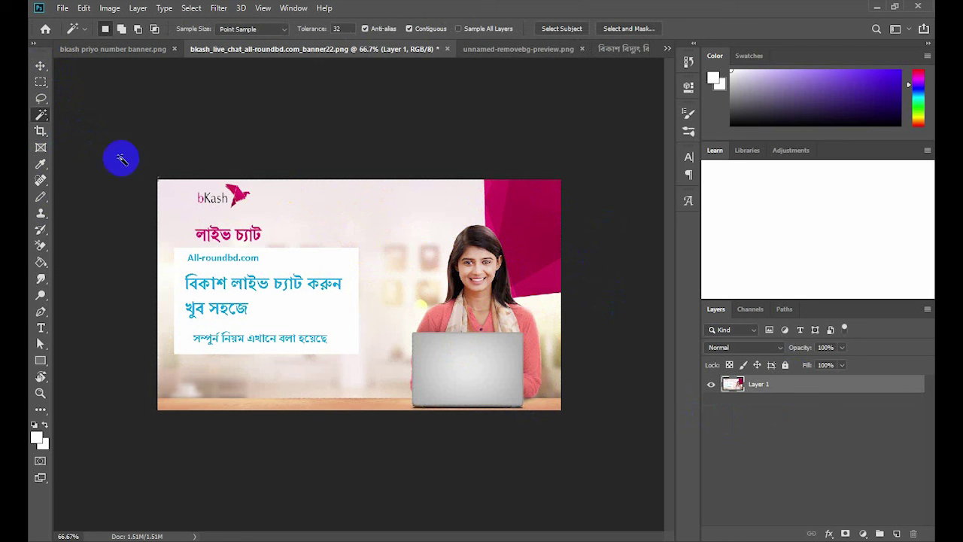
{"action": "right_click", "coordinate": [41, 114]}
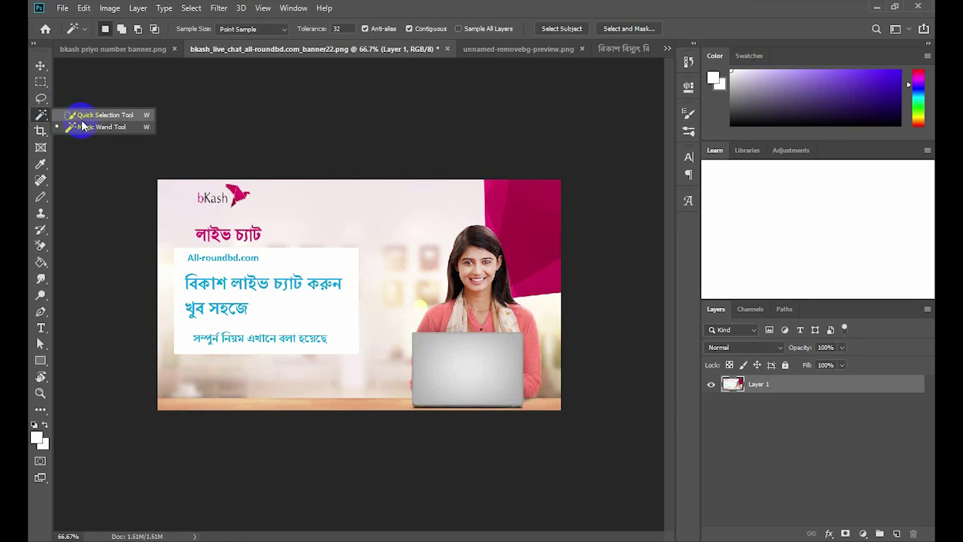
{"action": "left_click", "coordinate": [82, 117]}
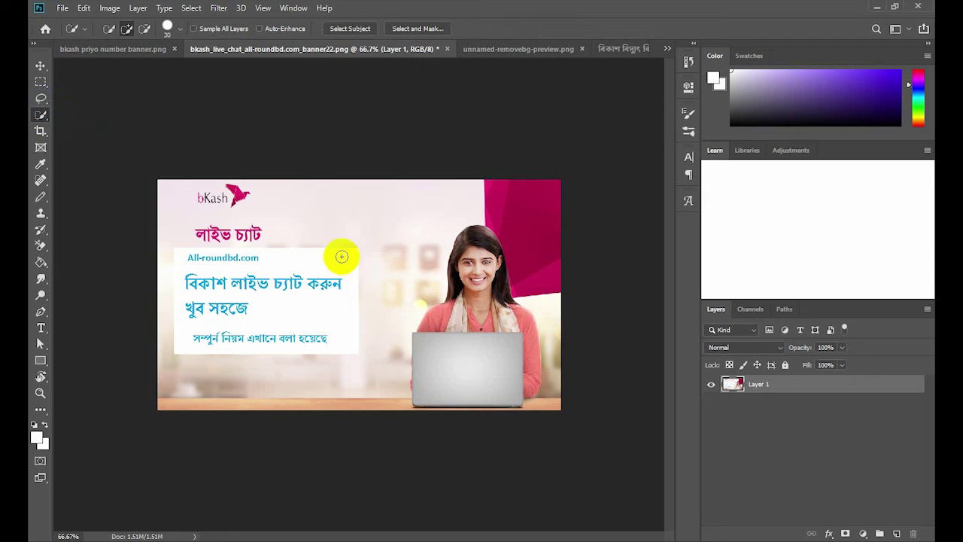
{"action": "mouse_move", "coordinate": [467, 233]}
{"action": "left_mouse_down"}
{"action": "mouse_move", "coordinate": [421, 352]}
{"action": "mouse_move", "coordinate": [421, 387]}
{"action": "mouse_move", "coordinate": [512, 383]}
{"action": "mouse_move", "coordinate": [528, 369]}
{"action": "mouse_move", "coordinate": [501, 279]}
{"action": "mouse_move", "coordinate": [459, 224]}
{"action": "mouse_move", "coordinate": [458, 273]}
{"action": "mouse_move", "coordinate": [542, 306]}
{"action": "mouse_move", "coordinate": [552, 289]}
{"action": "mouse_move", "coordinate": [507, 319]}
{"action": "mouse_move", "coordinate": [526, 312]}
{"action": "left_mouse_up"}
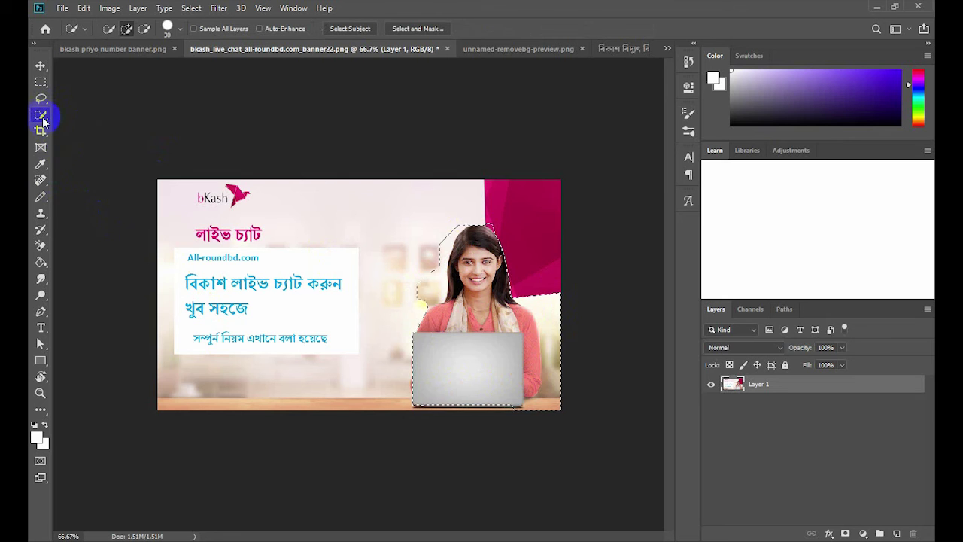
{"action": "left_click_drag", "start_coordinate": [41, 110], "coordinate": [70, 130]}
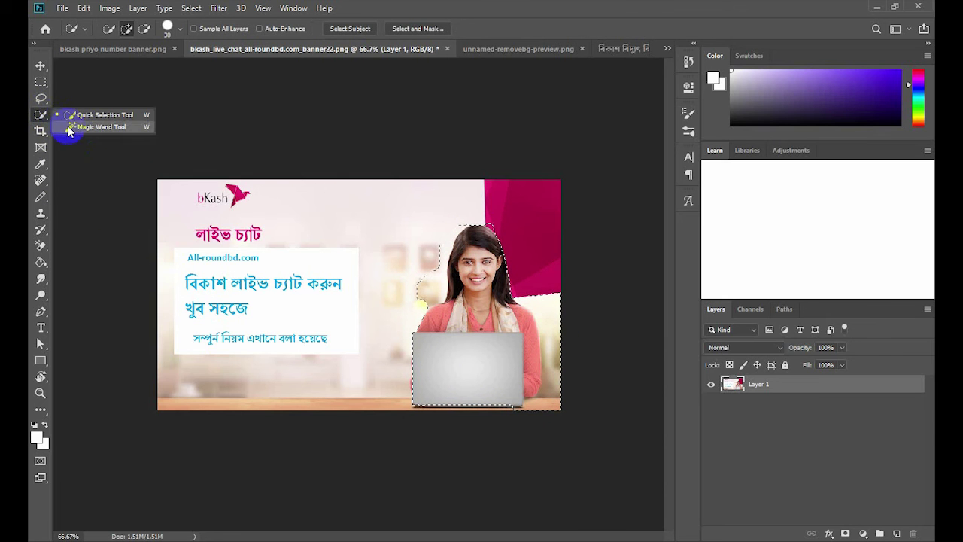
Switch to the Magic Wand and subtract background patches around the woman's hair.
{"action": "left_click", "coordinate": [69, 130]}
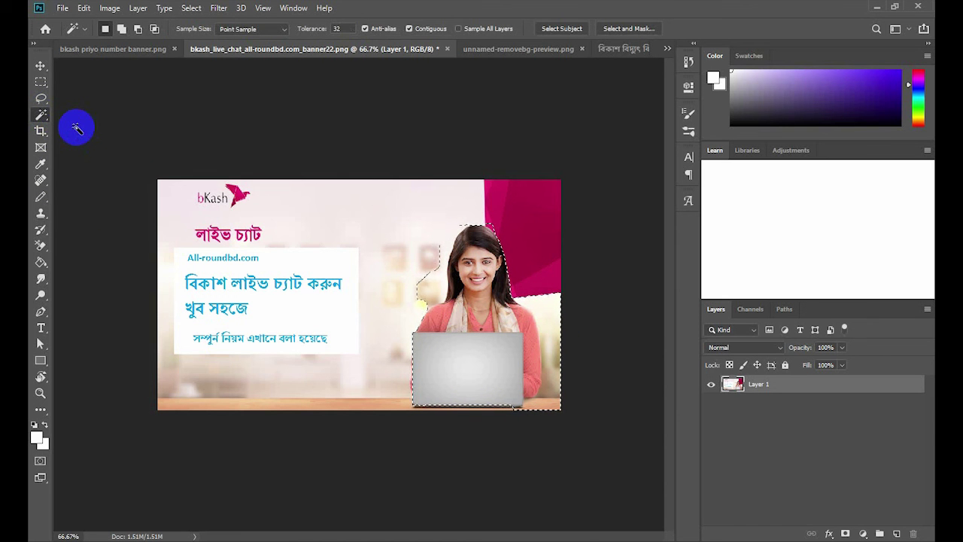
{"action": "left_click", "coordinate": [452, 226]}
{"action": "left_click", "coordinate": [440, 276]}
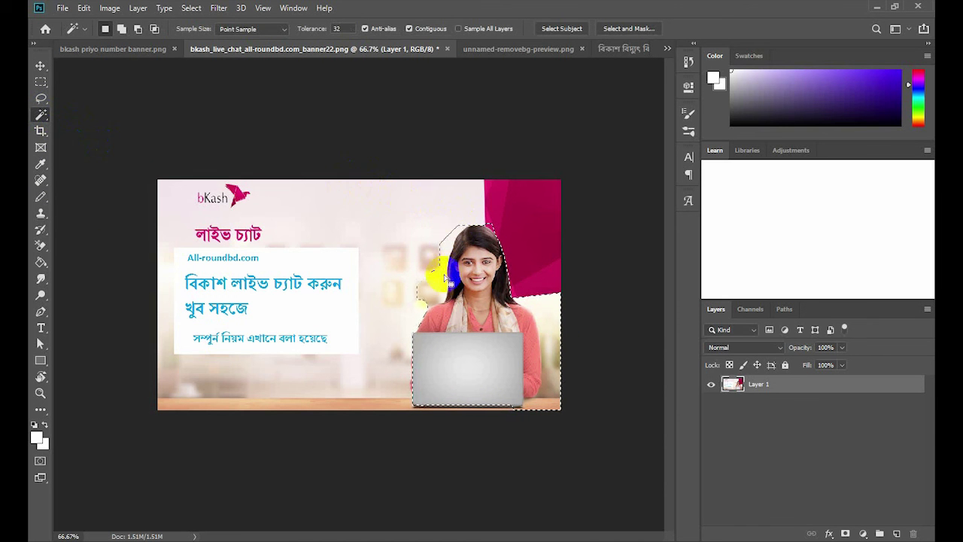
{"action": "left_click", "coordinate": [538, 309]}
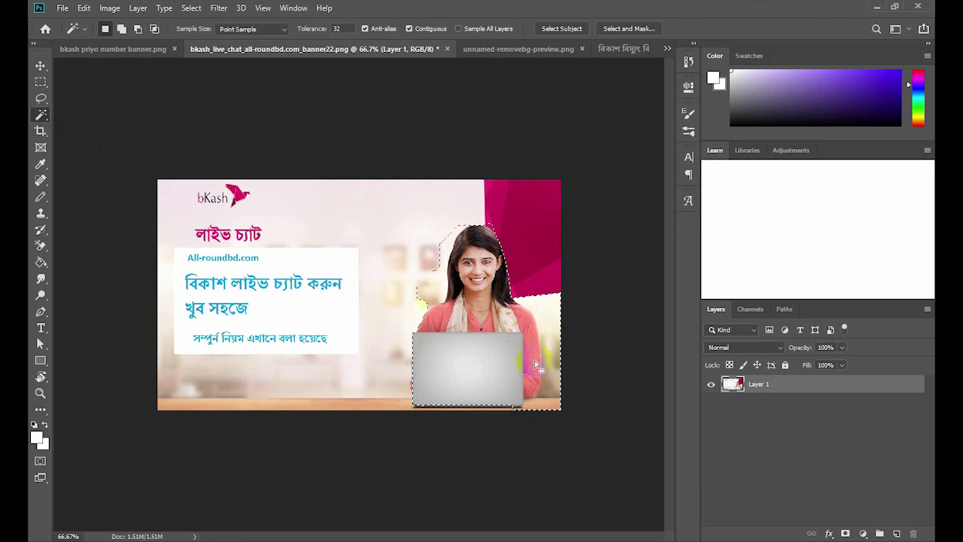
{"action": "left_click", "coordinate": [311, 281]}
Reselect the Magic Wand and remove background near her upper-left hair from the selection.
{"action": "left_click_drag", "start_coordinate": [41, 115], "coordinate": [106, 133]}
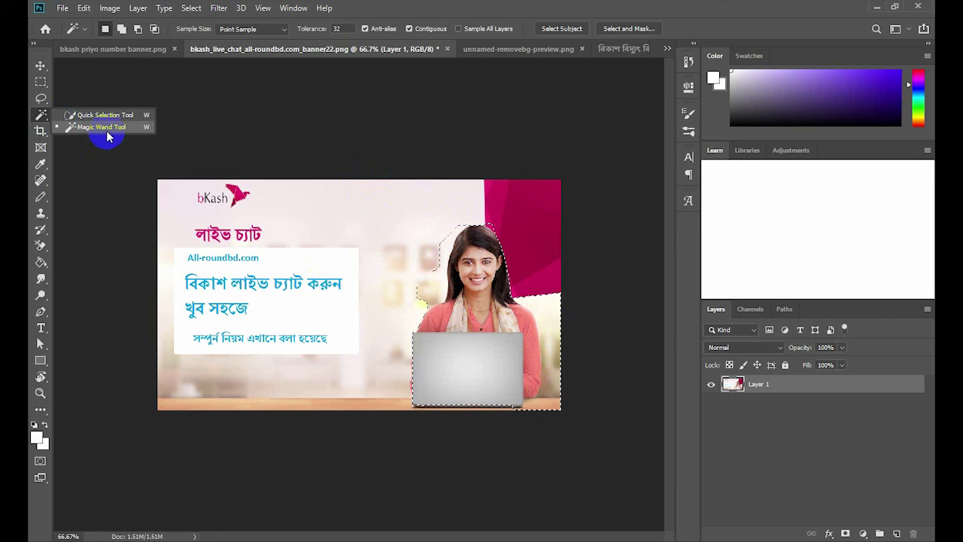
{"action": "left_click_drag", "start_coordinate": [106, 133], "coordinate": [112, 132]}
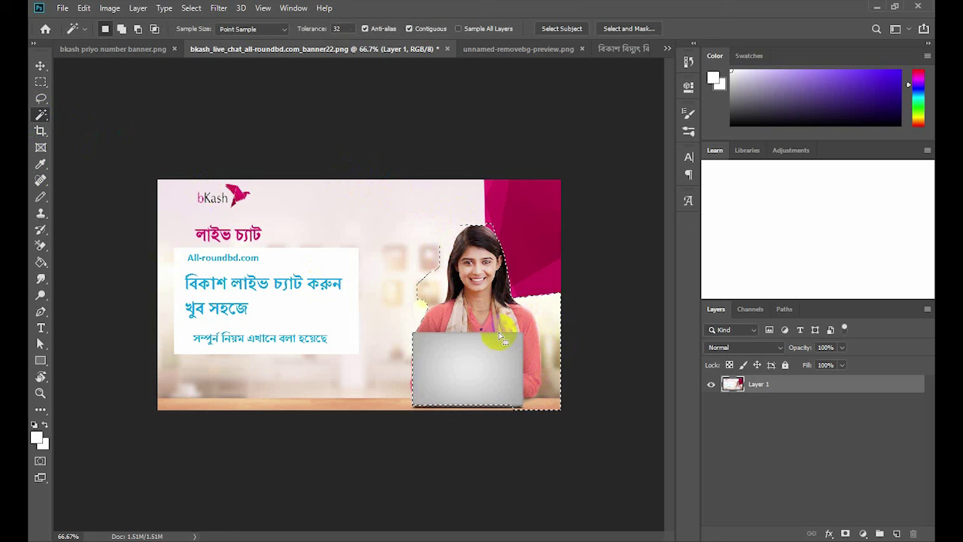
{"action": "left_click", "coordinate": [483, 329]}
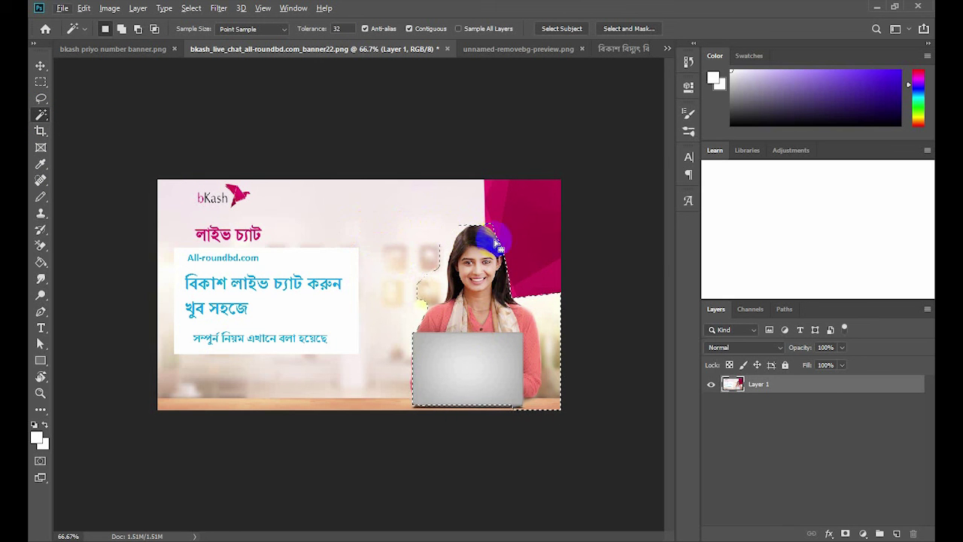
{"action": "left_click", "coordinate": [416, 219], "text": "alt"}
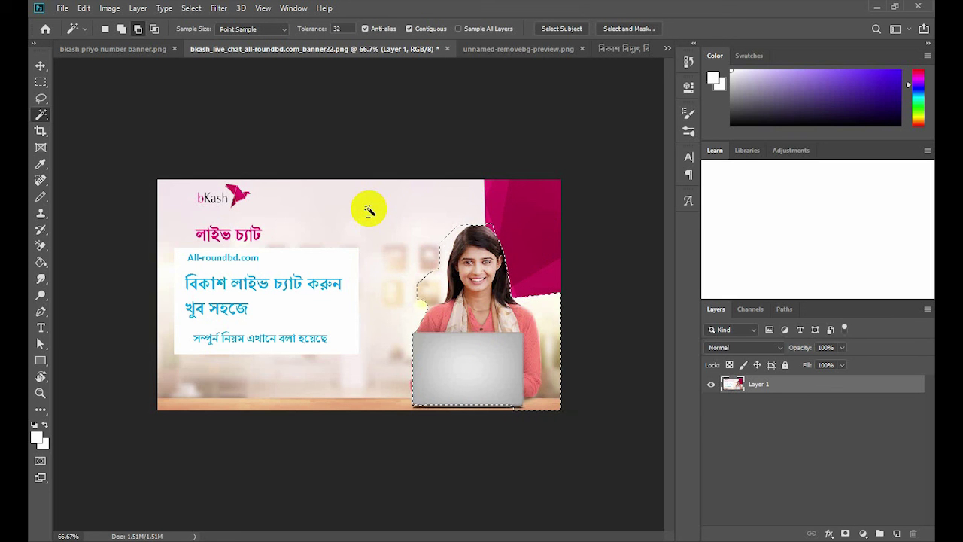
Subtract the background left of her head, beside her hair and by her neck.
{"action": "key", "text": "alt"}
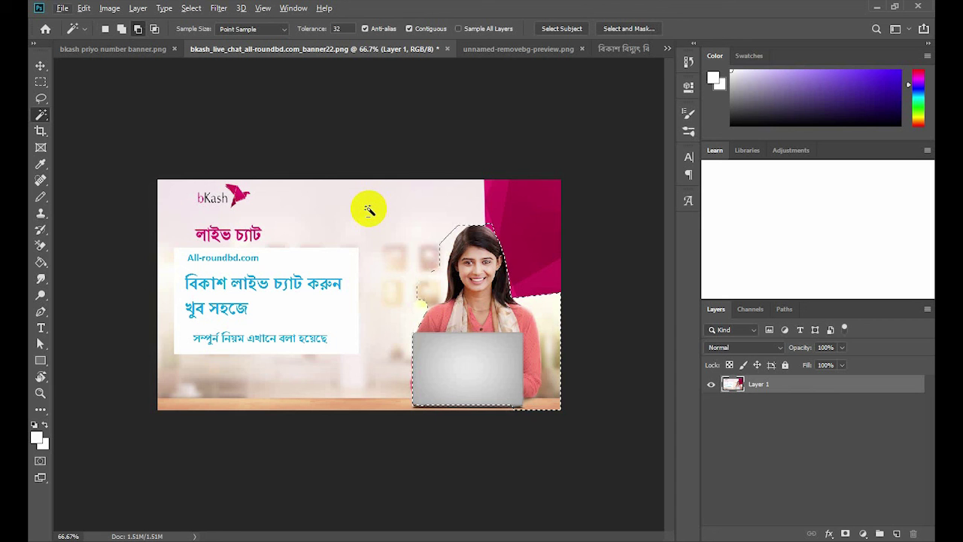
{"action": "left_click", "coordinate": [368, 210], "text": "alt"}
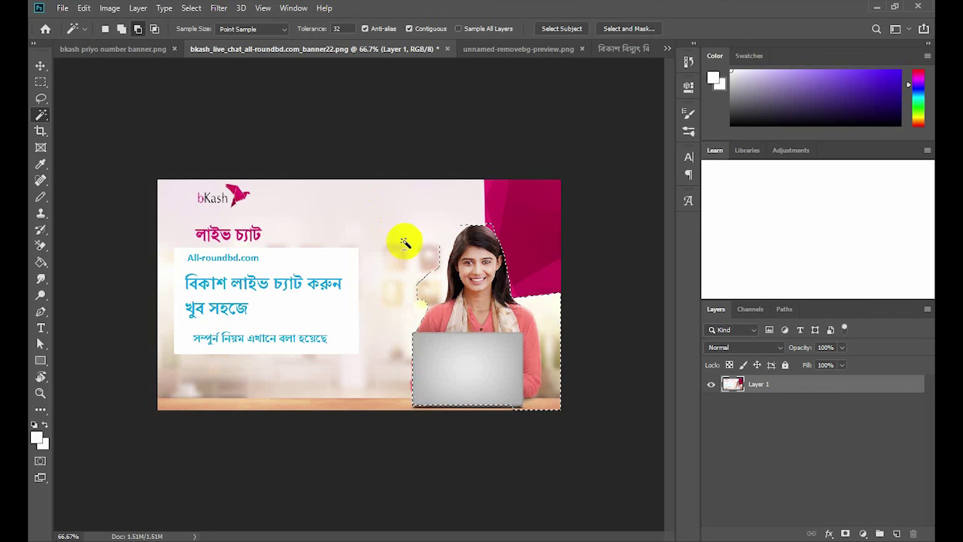
{"action": "left_click", "coordinate": [447, 252], "text": "alt"}
{"action": "left_click", "coordinate": [434, 297], "text": "alt"}
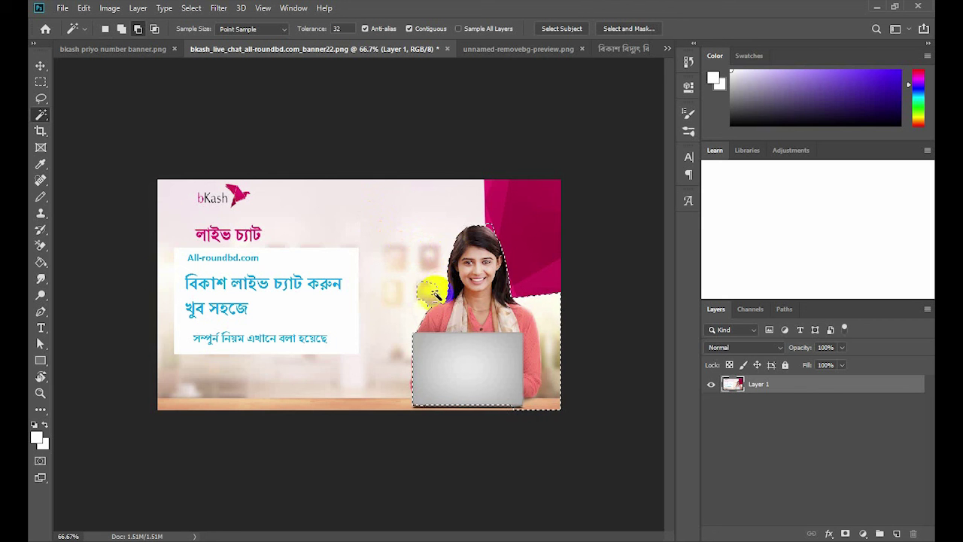
Trim the background between her shoulder, arm and the right edge down to the bottom-right corner.
{"action": "key", "text": "alt"}
{"action": "left_click", "coordinate": [584, 342]}
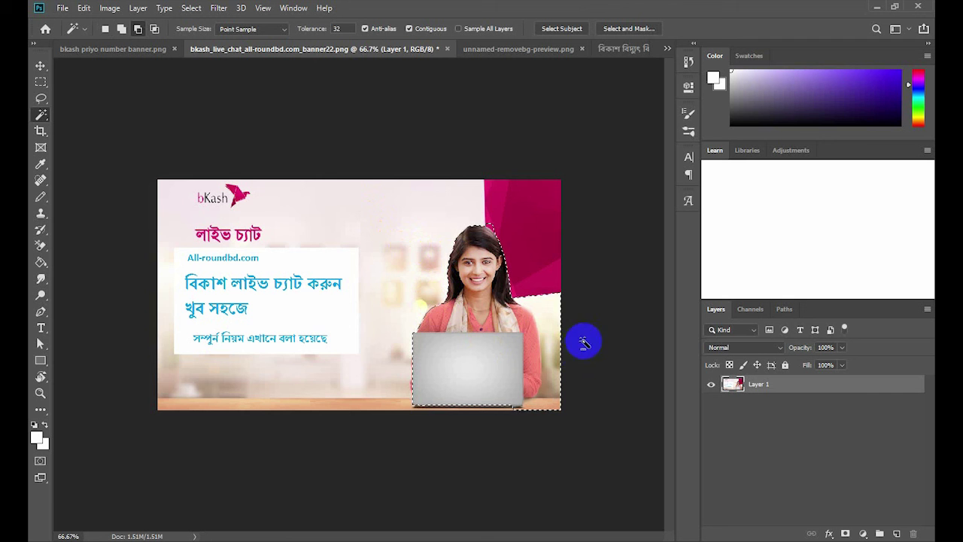
{"action": "left_click", "coordinate": [549, 310], "text": "alt"}
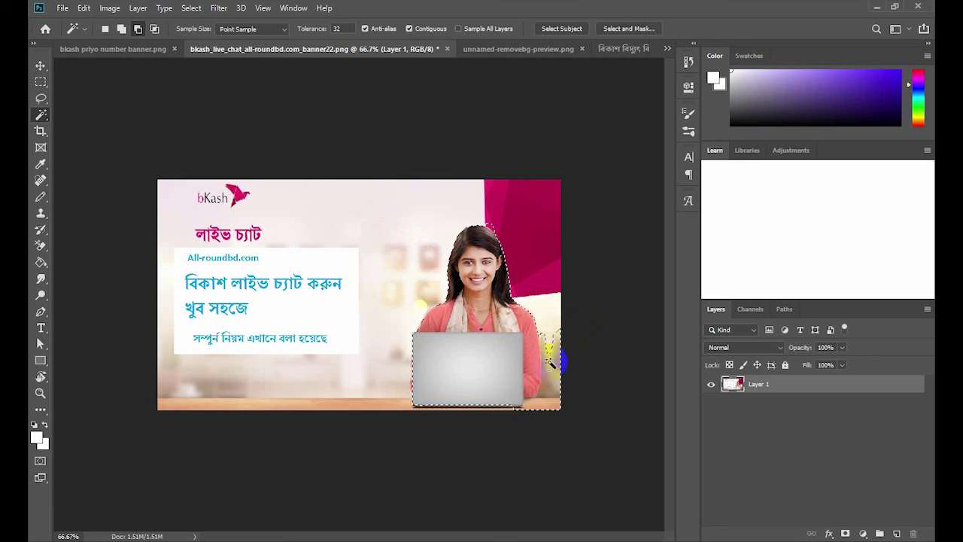
{"action": "left_click", "coordinate": [544, 401], "text": "alt"}
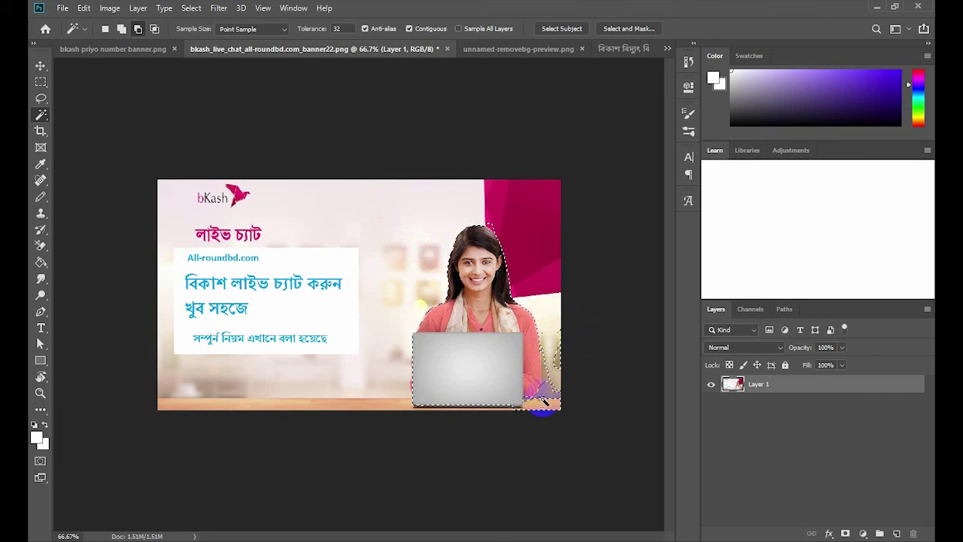
{"action": "left_click", "coordinate": [561, 370], "text": "alt"}
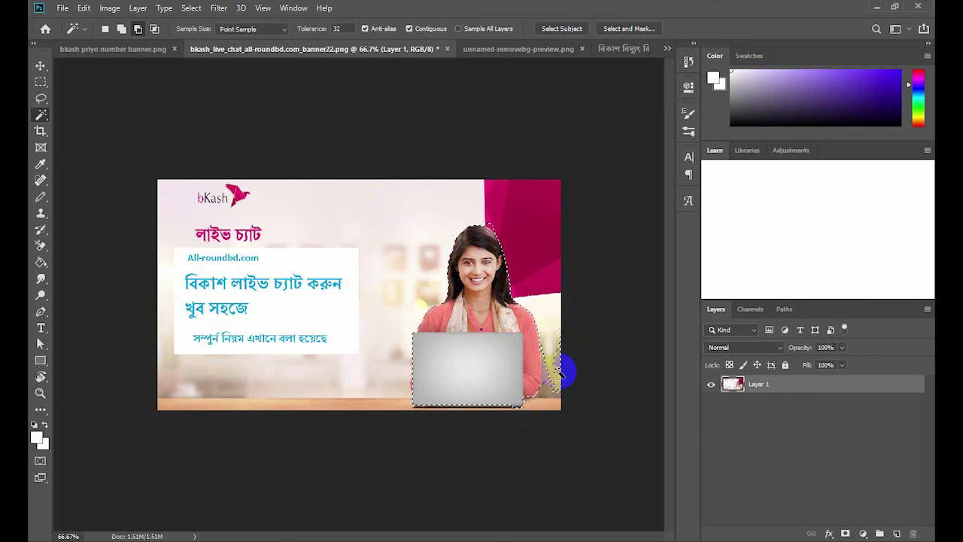
{"action": "left_click", "coordinate": [557, 338], "text": "alt"}
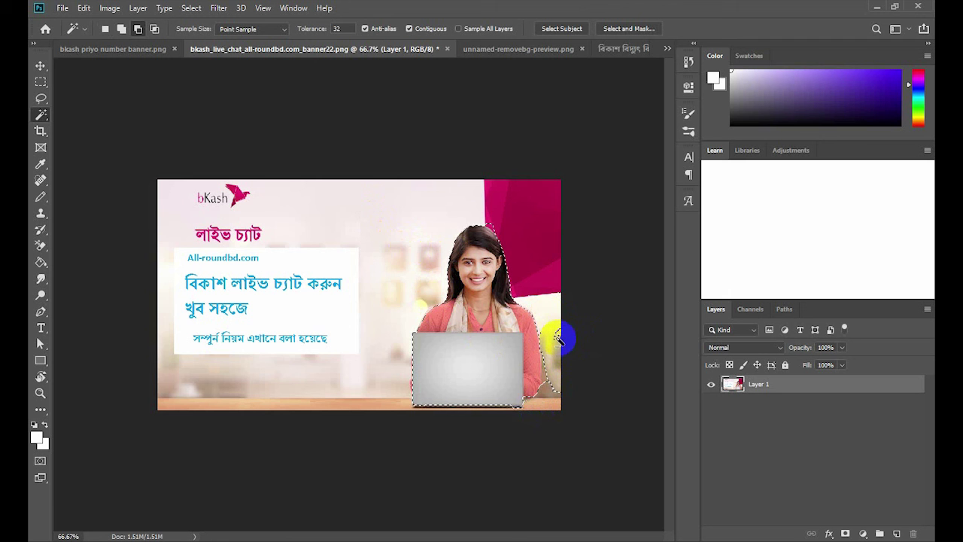
{"action": "left_click", "coordinate": [549, 397], "text": "alt"}
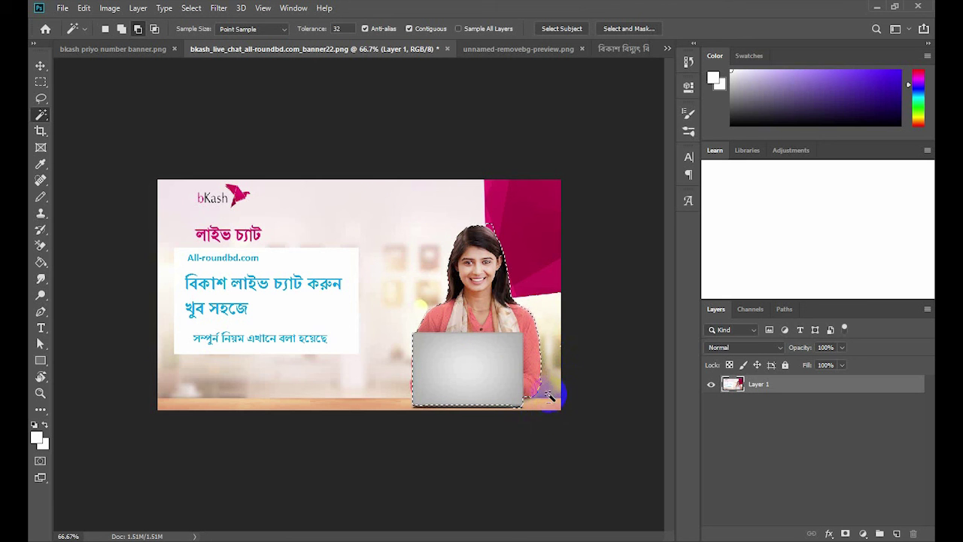
Refine the selection edge at the top of her hair, left hair edge and lower right.
{"action": "left_click", "coordinate": [495, 265], "text": "alt"}
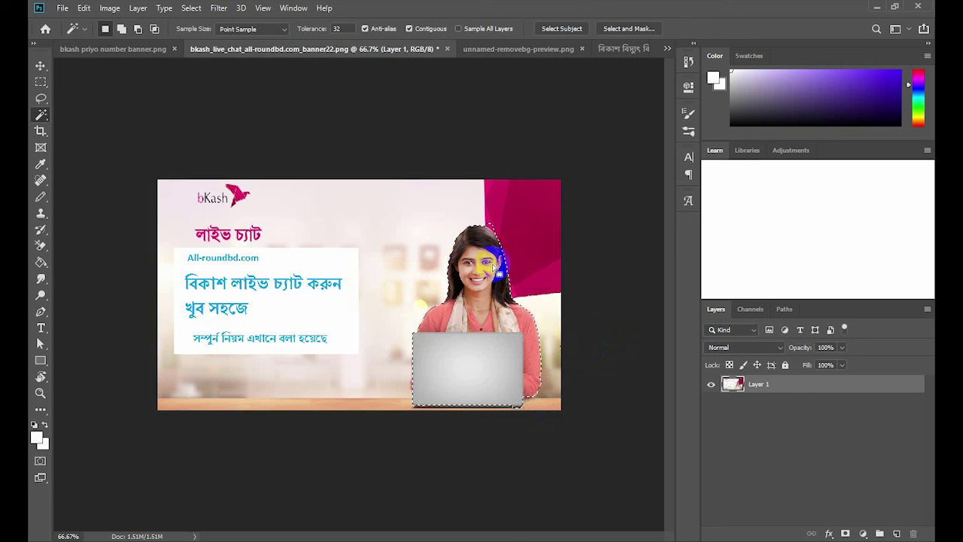
{"action": "left_click", "coordinate": [492, 223], "text": "alt"}
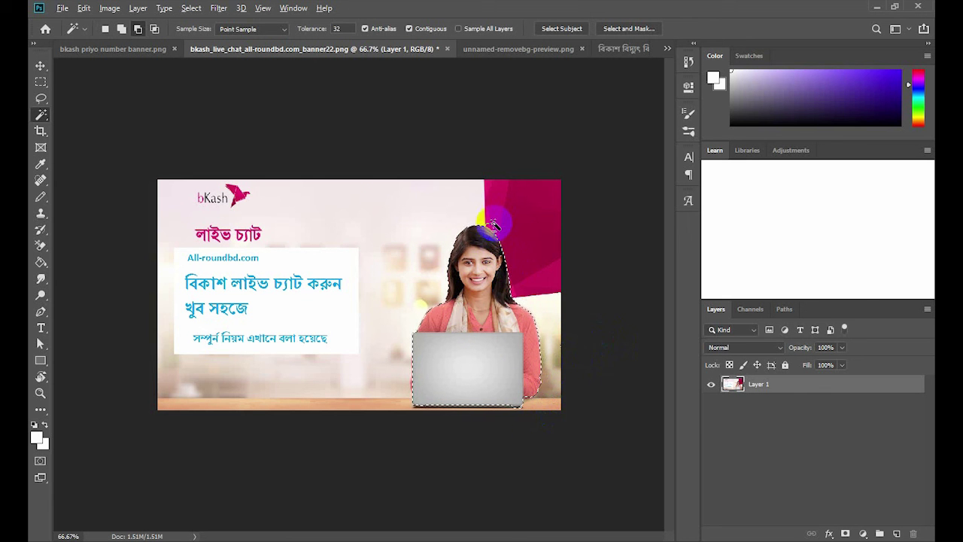
{"action": "left_click", "coordinate": [491, 230], "text": "alt"}
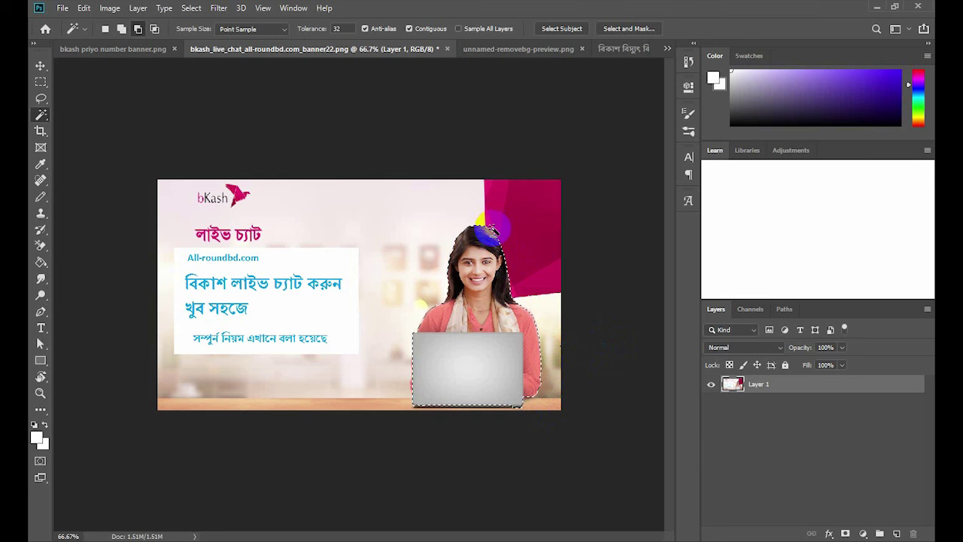
{"action": "left_click", "coordinate": [532, 394], "text": "alt"}
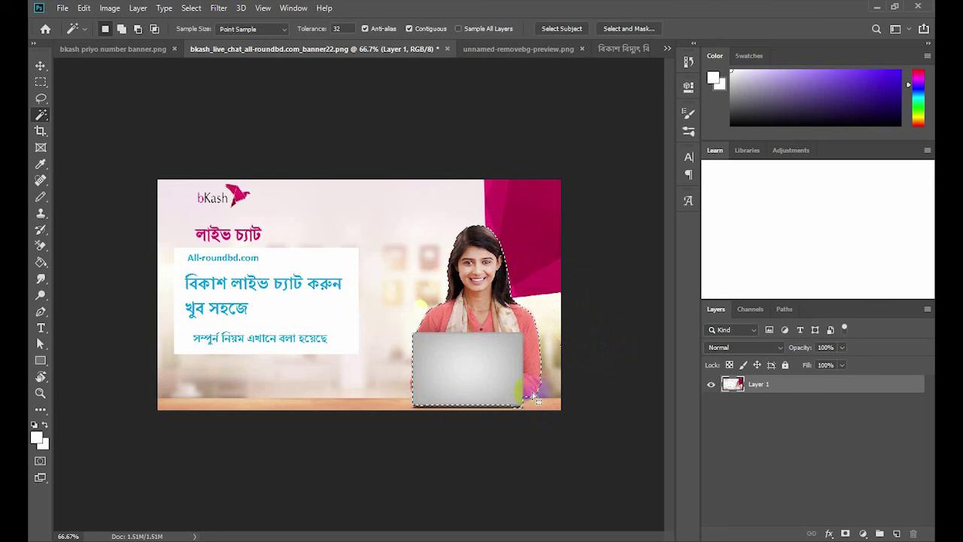
{"action": "left_click", "coordinate": [496, 219], "text": "alt"}
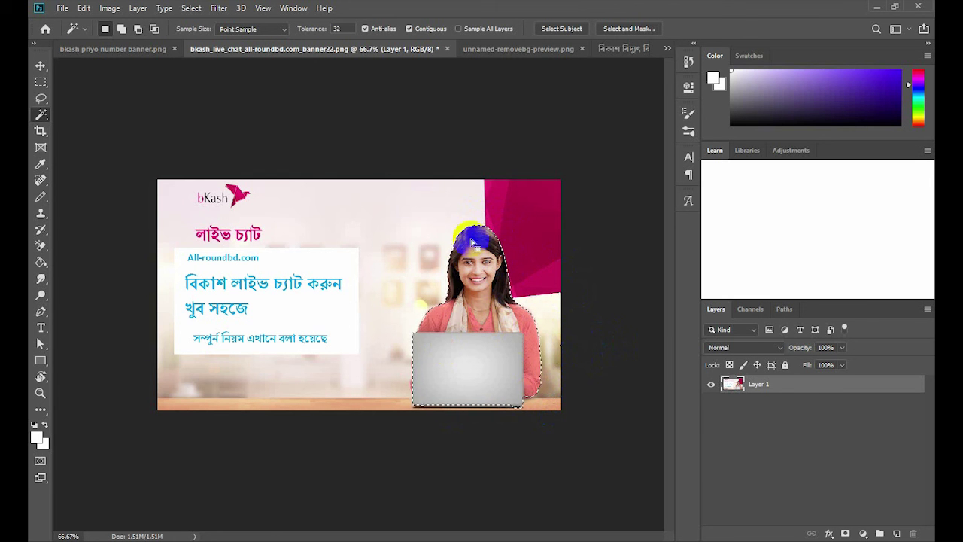
{"action": "left_click", "coordinate": [452, 286], "text": "alt"}
{"action": "left_click", "coordinate": [490, 322], "text": "alt"}
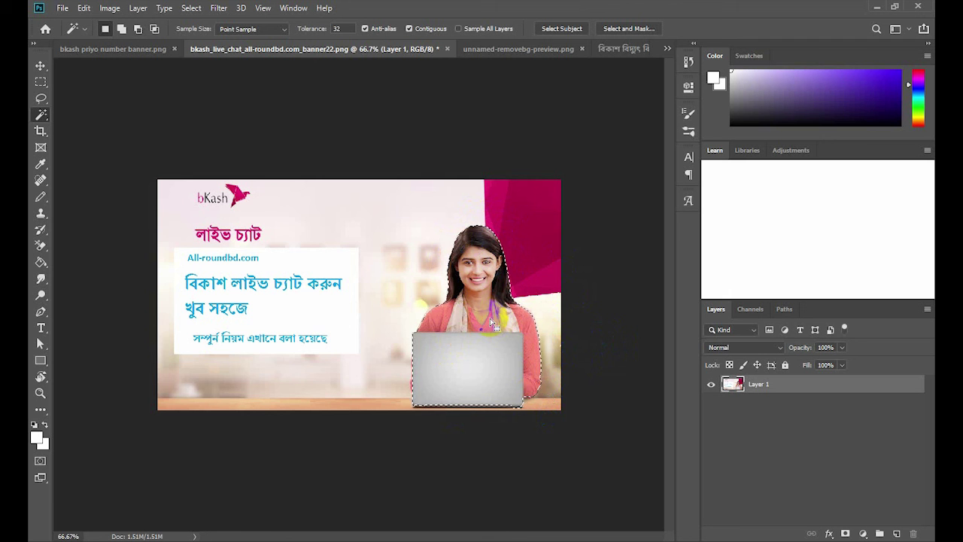
Cut the woman and laptop out, hide the banner layer, and paste her as Layer 2.
{"action": "key", "text": "Delete"}
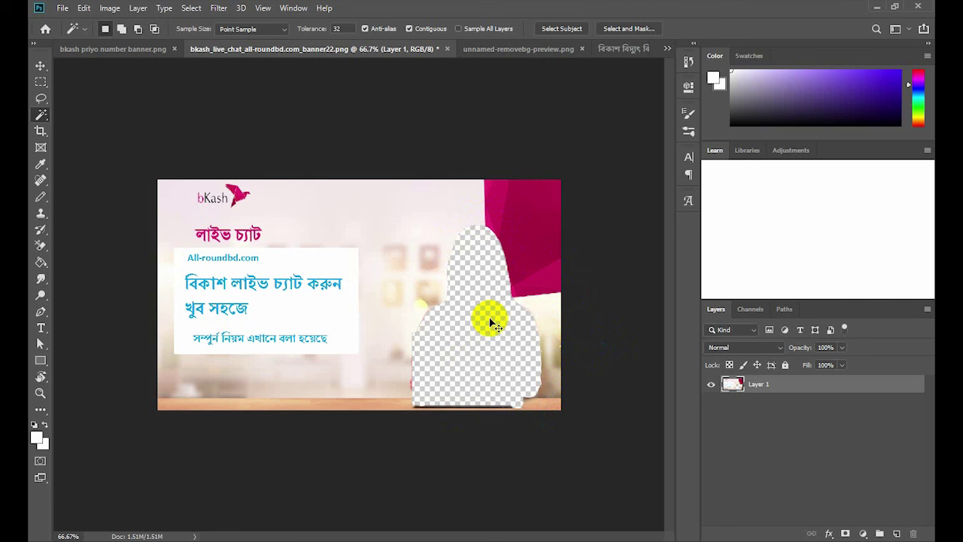
{"action": "left_click", "coordinate": [712, 382]}
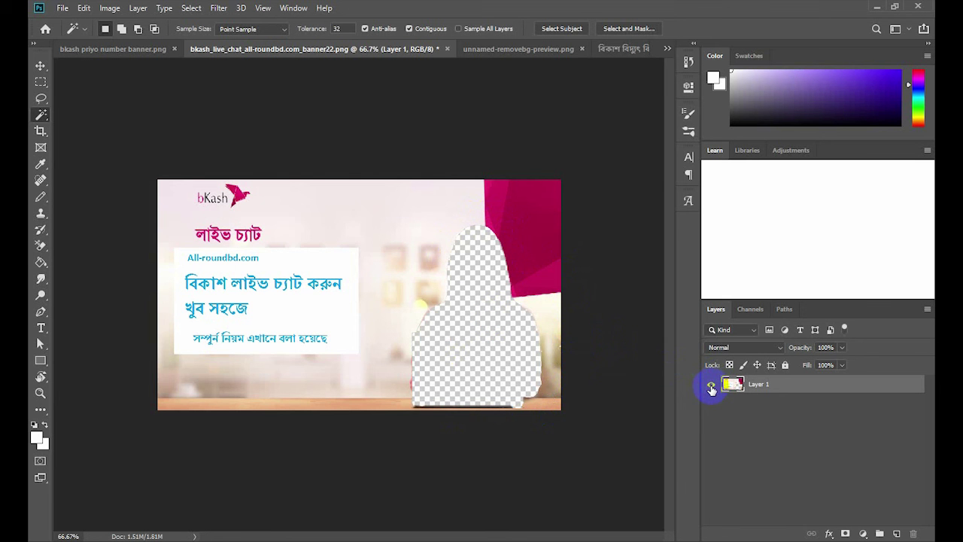
{"action": "left_click", "coordinate": [711, 385]}
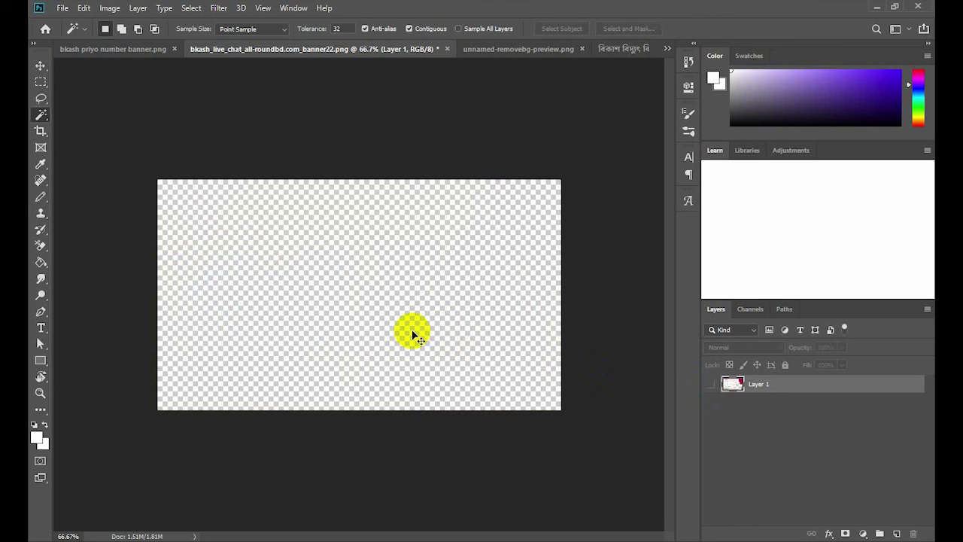
{"action": "key", "text": "ctrl+v"}
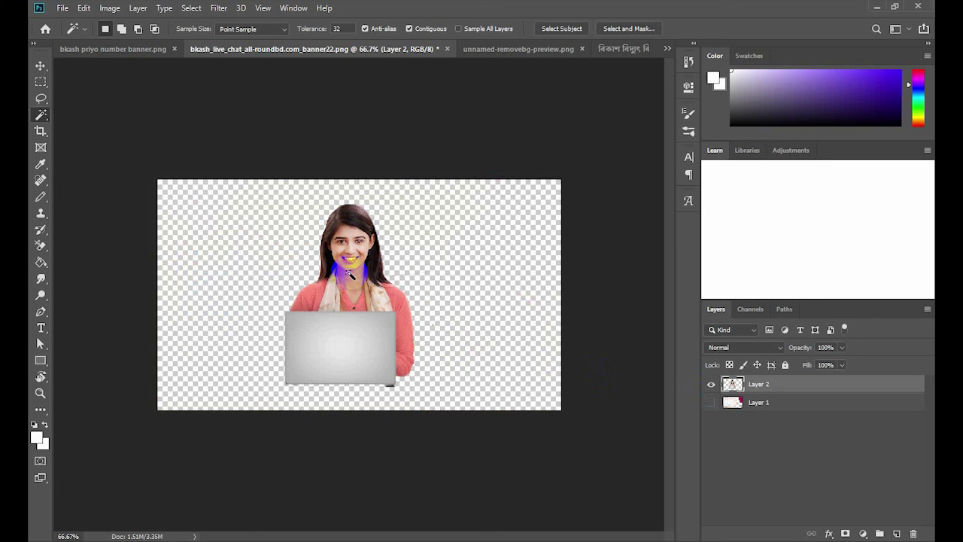
Delete the original banner layer, Layer 1.
{"action": "left_click", "coordinate": [837, 405]}
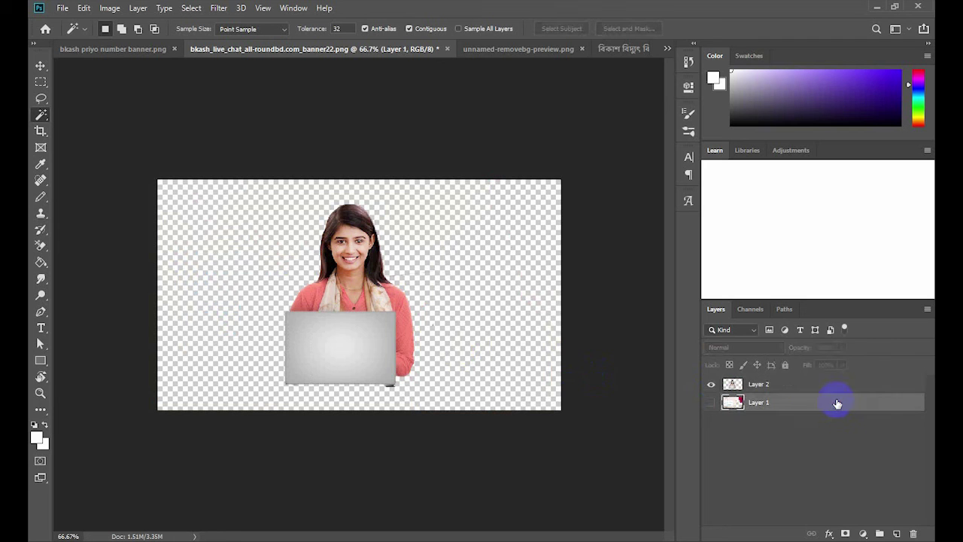
{"action": "left_click", "coordinate": [916, 534]}
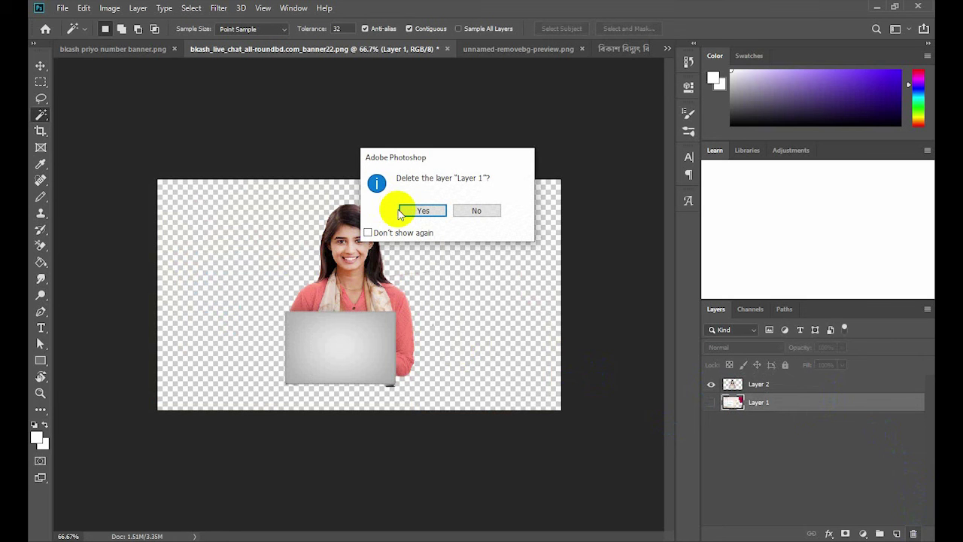
{"action": "left_click", "coordinate": [425, 211]}
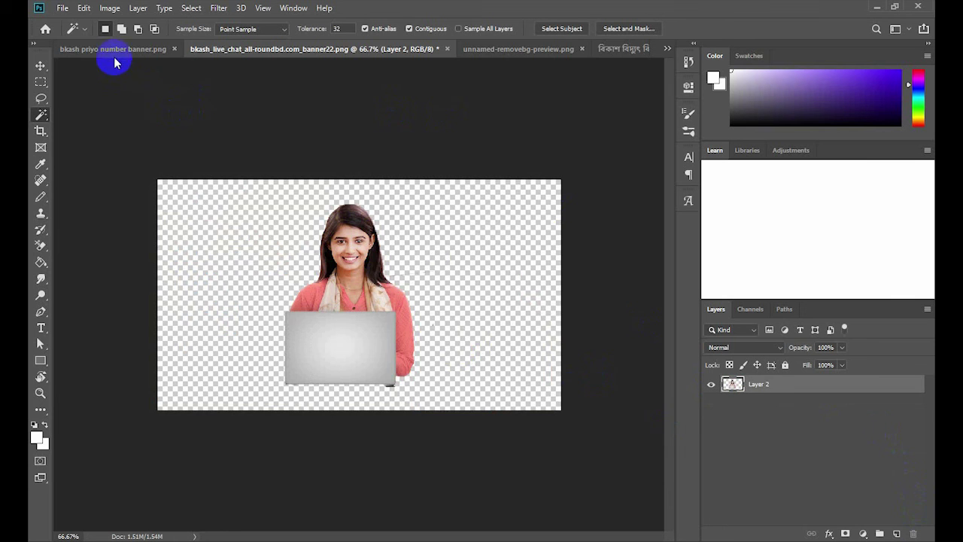
On the bkash priyo number banner, use Select Subject to select the phone-holding woman.
{"action": "left_click", "coordinate": [93, 49]}
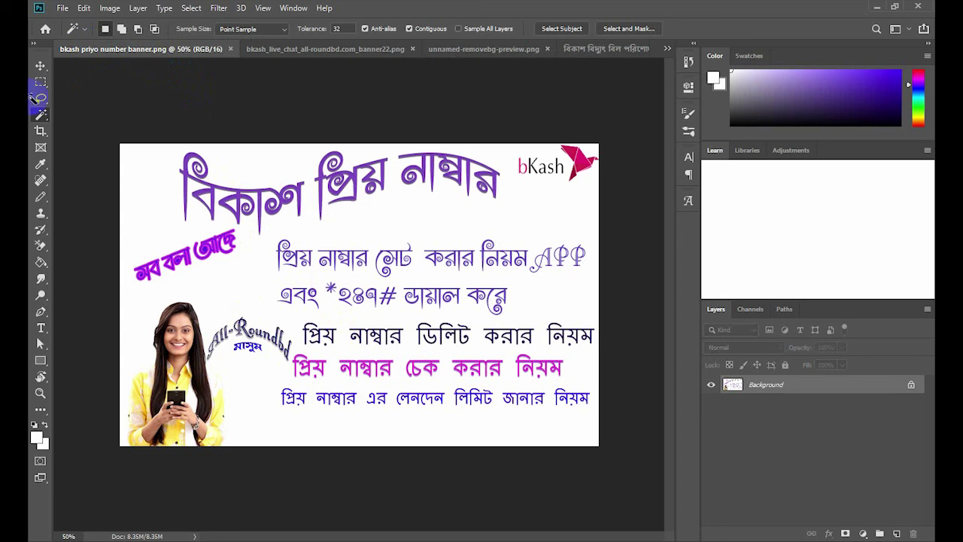
{"action": "left_click", "coordinate": [191, 7]}
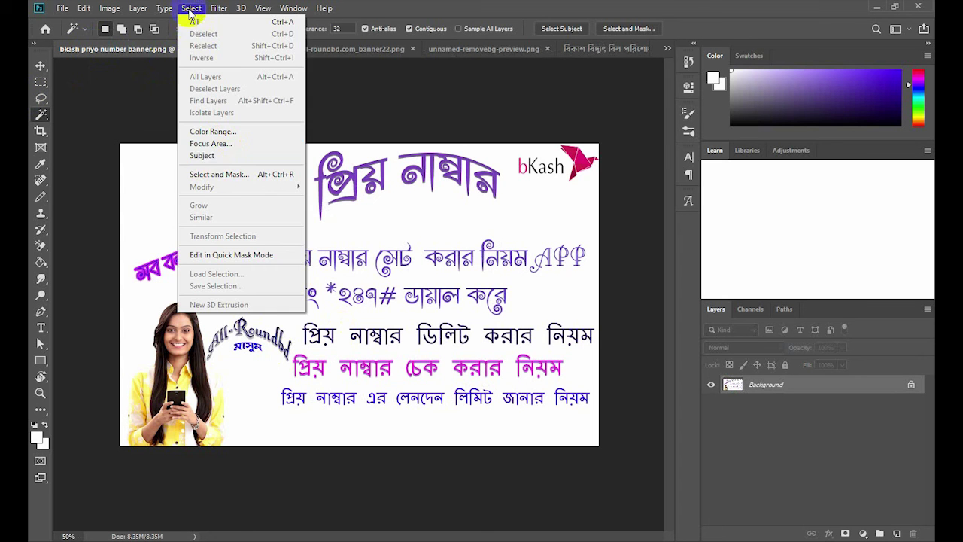
{"action": "left_click", "coordinate": [209, 161]}
{"action": "left_click", "coordinate": [196, 315]}
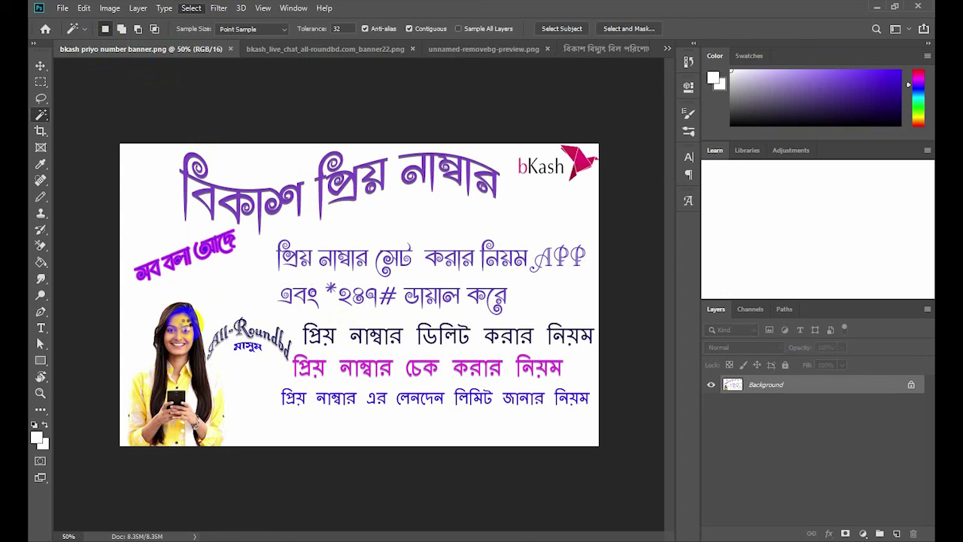
{"action": "left_click", "coordinate": [208, 357]}
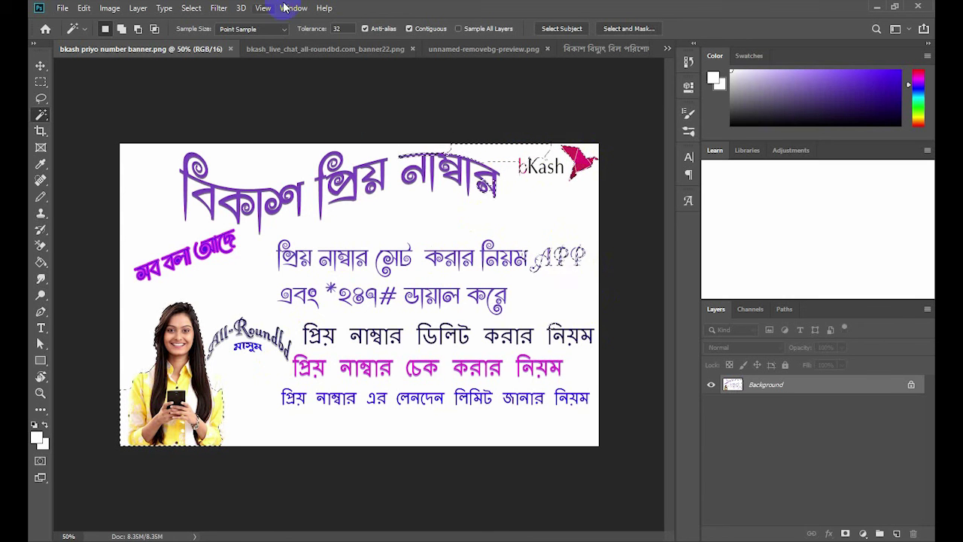
Adjust the selection at the woman's hair and around the bKash bird logo.
{"action": "left_click", "coordinate": [192, 7]}
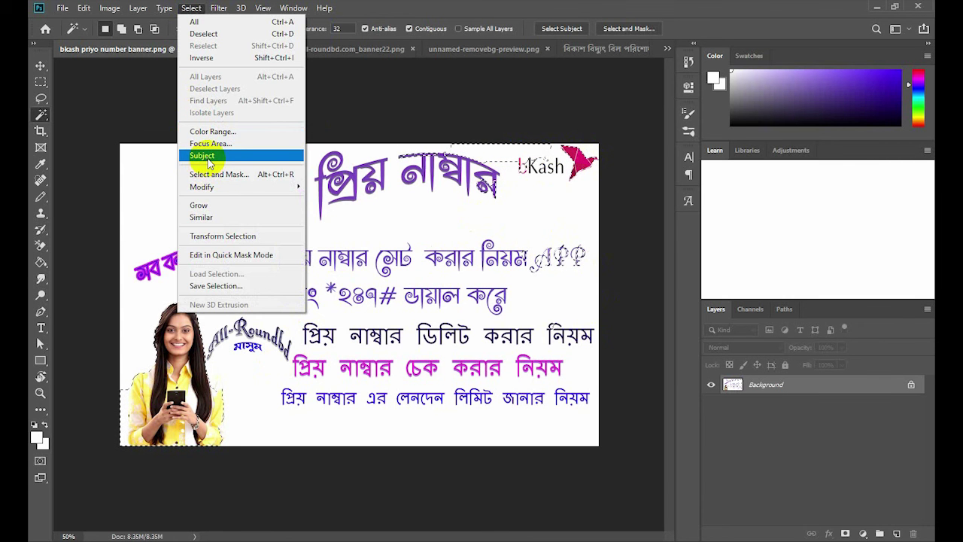
{"action": "left_click", "coordinate": [190, 8]}
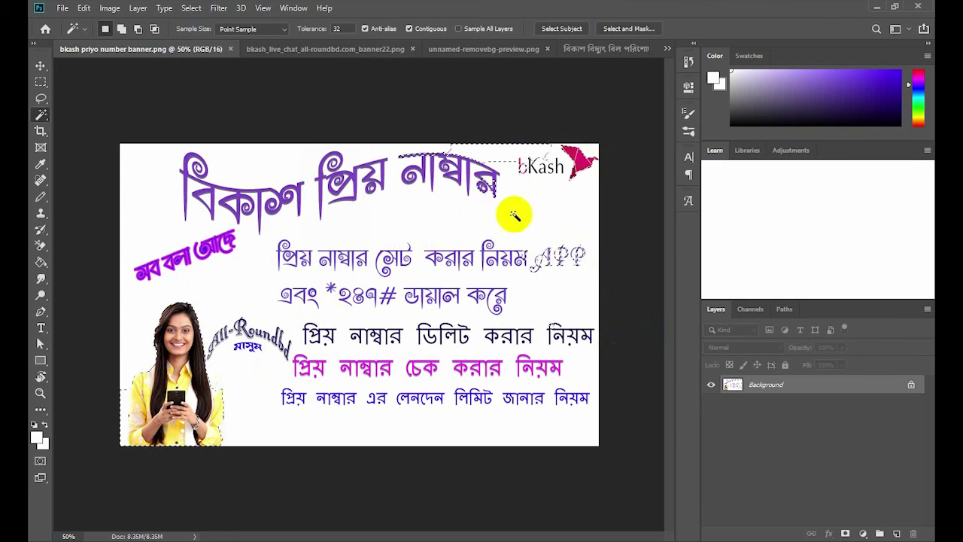
{"action": "left_click", "coordinate": [191, 8]}
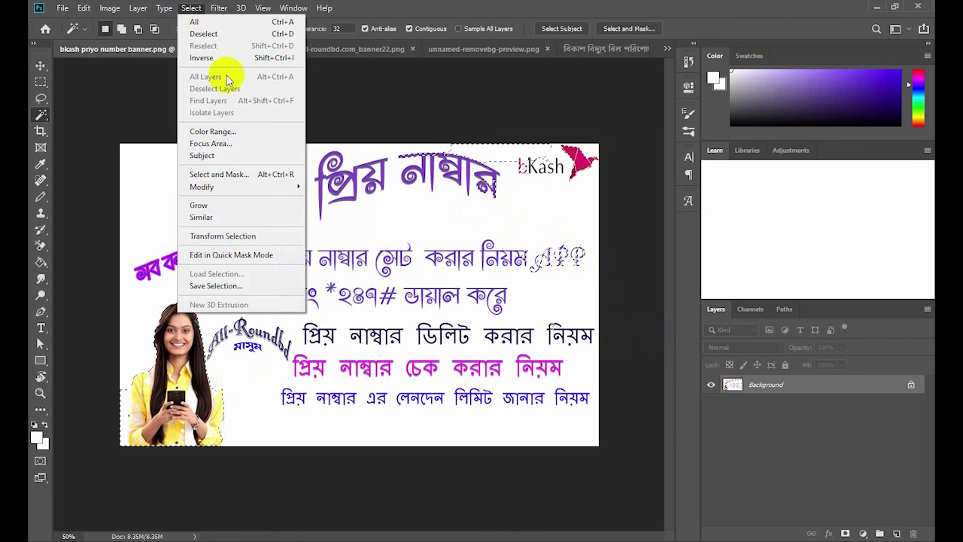
{"action": "left_click", "coordinate": [189, 9]}
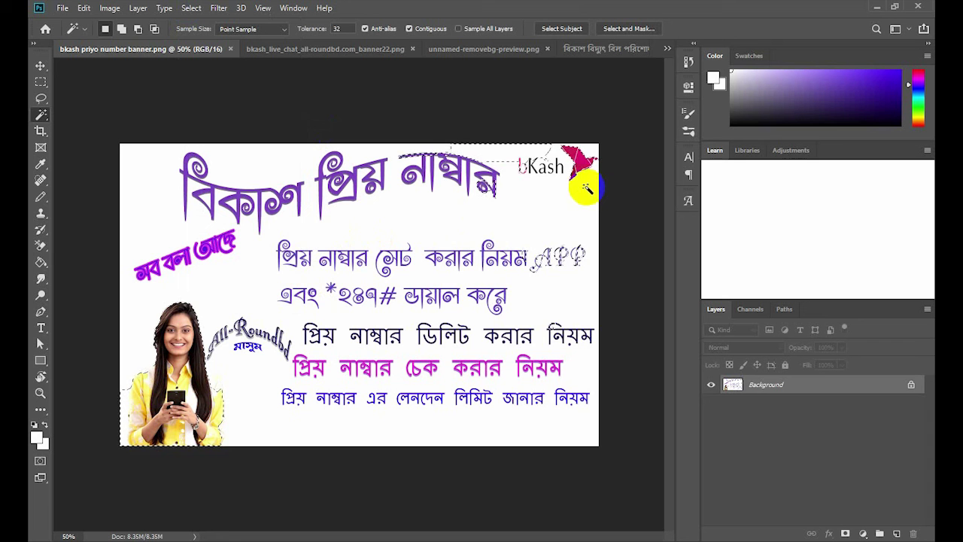
{"action": "left_click", "coordinate": [161, 362]}
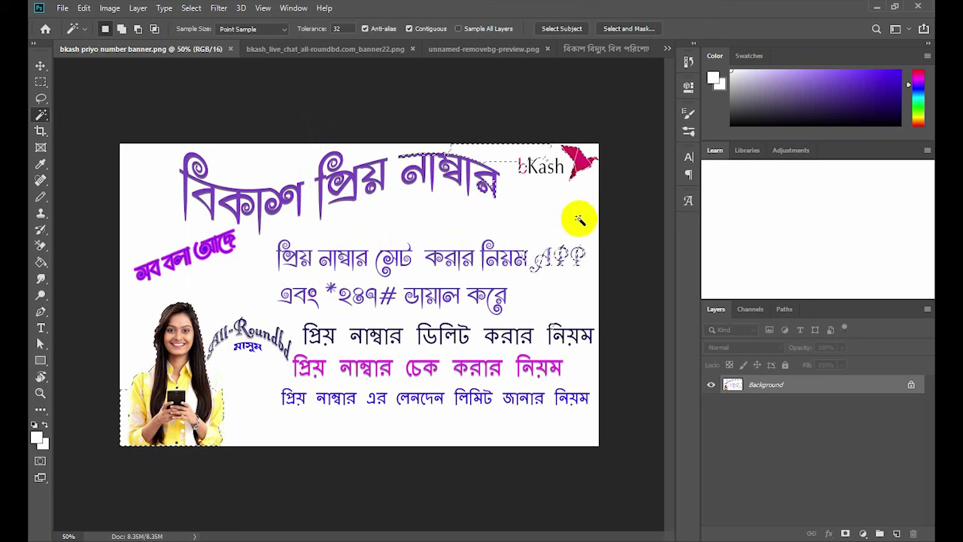
{"action": "left_click", "coordinate": [595, 168]}
{"action": "left_click", "coordinate": [579, 163]}
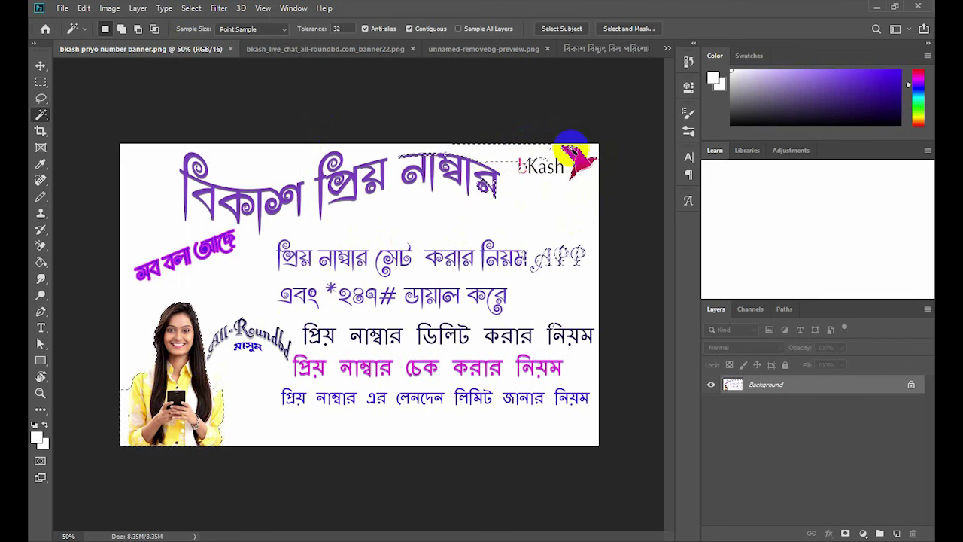
Adjust the selection above the title's last word, the bKash letters, APP text and bird.
{"action": "left_click", "coordinate": [495, 154]}
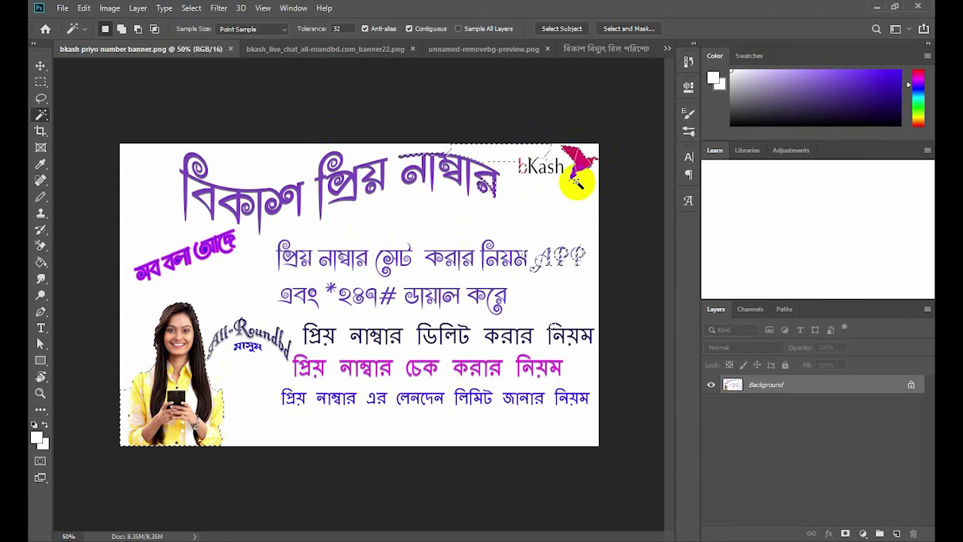
{"action": "left_click", "coordinate": [593, 155]}
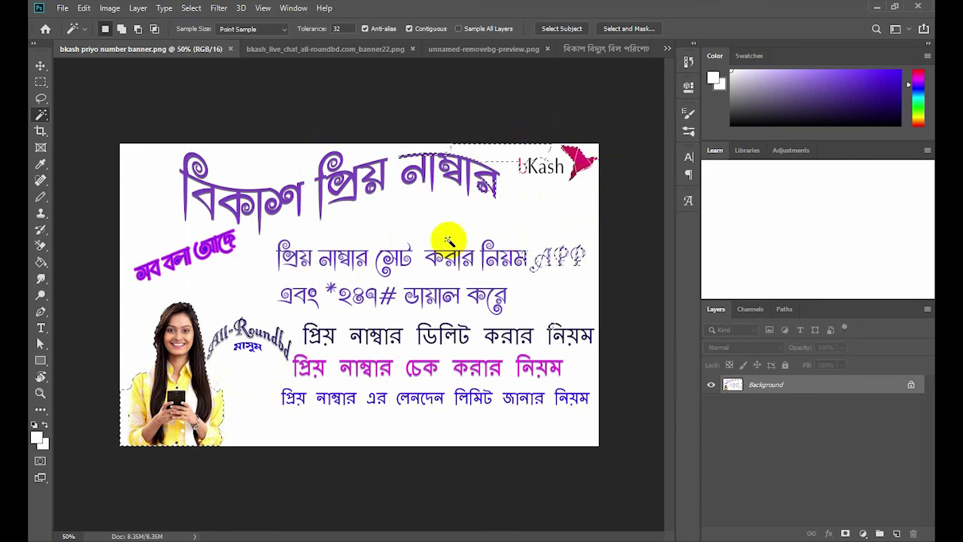
{"action": "left_click", "coordinate": [552, 169]}
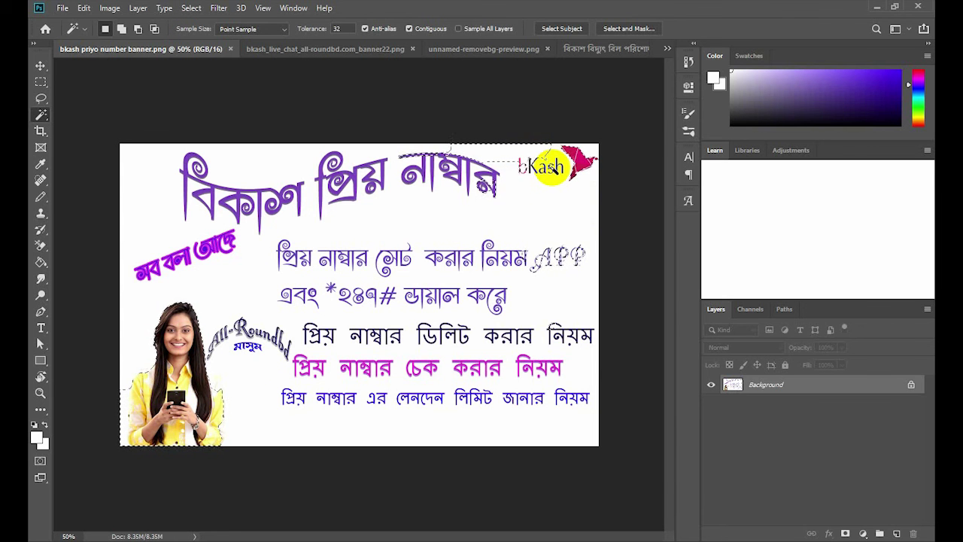
{"action": "left_click", "coordinate": [591, 152]}
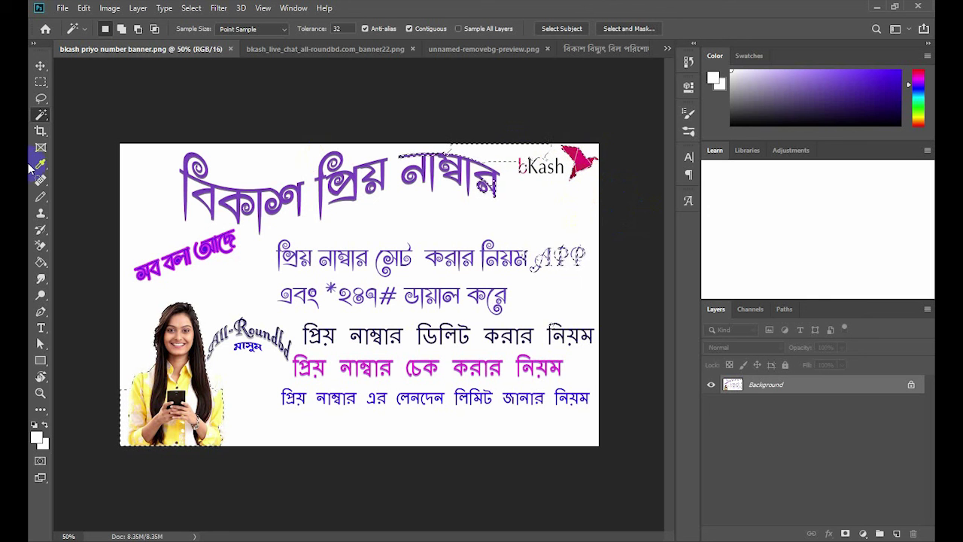
{"action": "right_click", "coordinate": [43, 118]}
{"action": "left_click", "coordinate": [90, 128]}
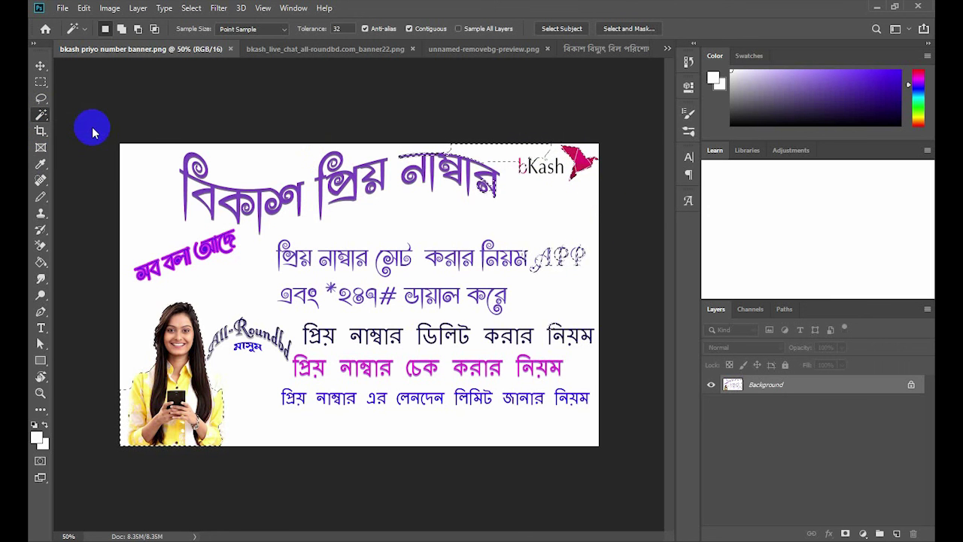
Subtract the stray selection above and around the bKash logo and along the title's top edge.
{"action": "key", "text": "alt"}
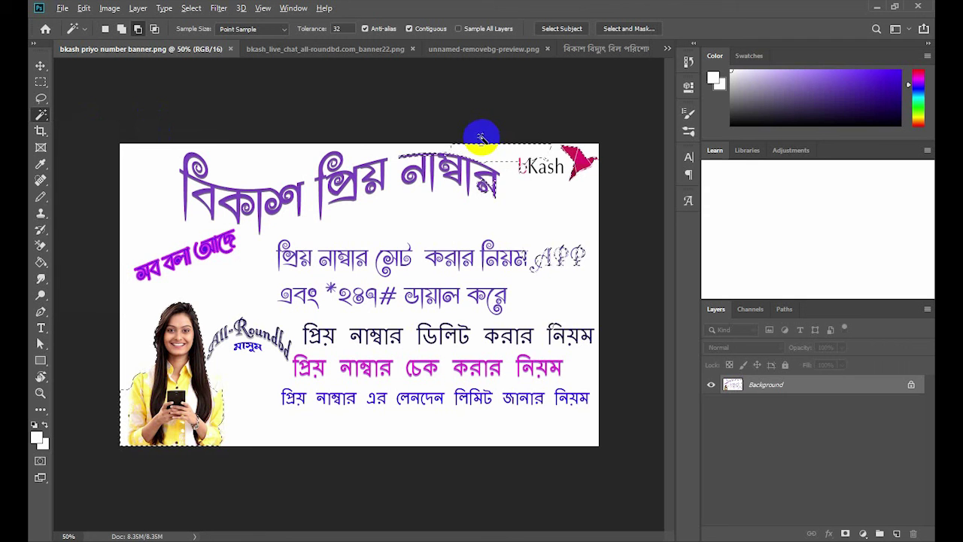
{"action": "left_click", "coordinate": [481, 137], "text": "alt"}
{"action": "left_click", "coordinate": [540, 166], "text": "alt"}
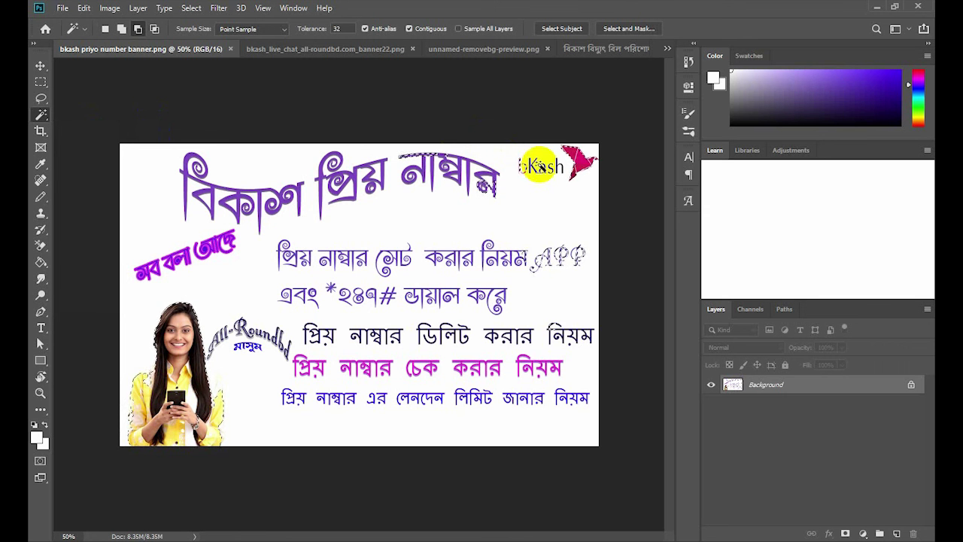
{"action": "left_click", "coordinate": [444, 160], "text": "alt"}
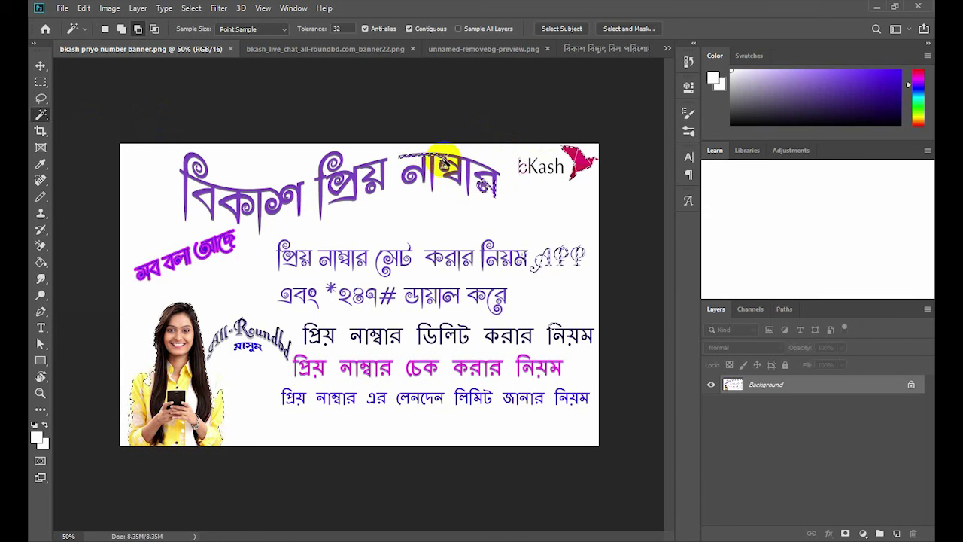
{"action": "left_click", "coordinate": [426, 160], "text": "alt"}
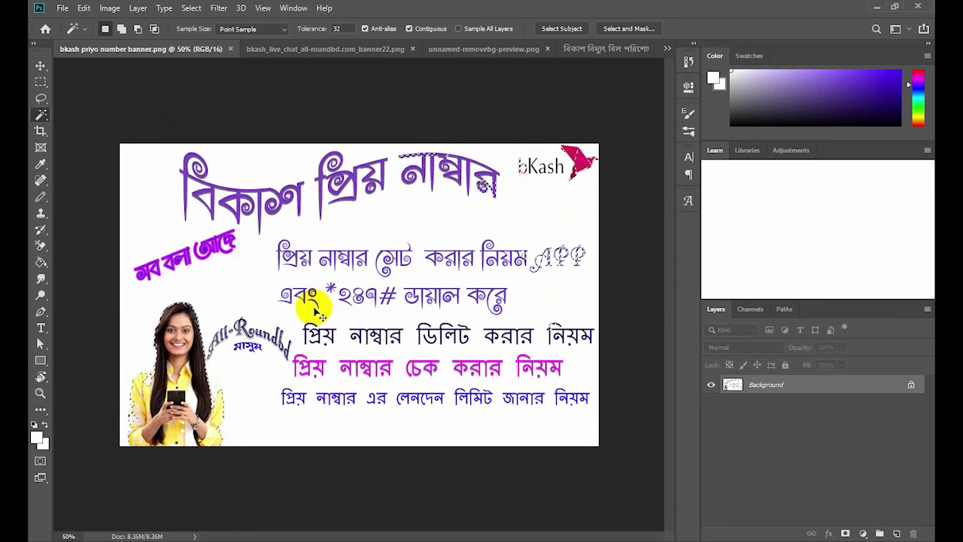
Cut the woman out, unlock and hide Layer 0, and place her on new Layer 1.
{"action": "key", "text": "BackSpace"}
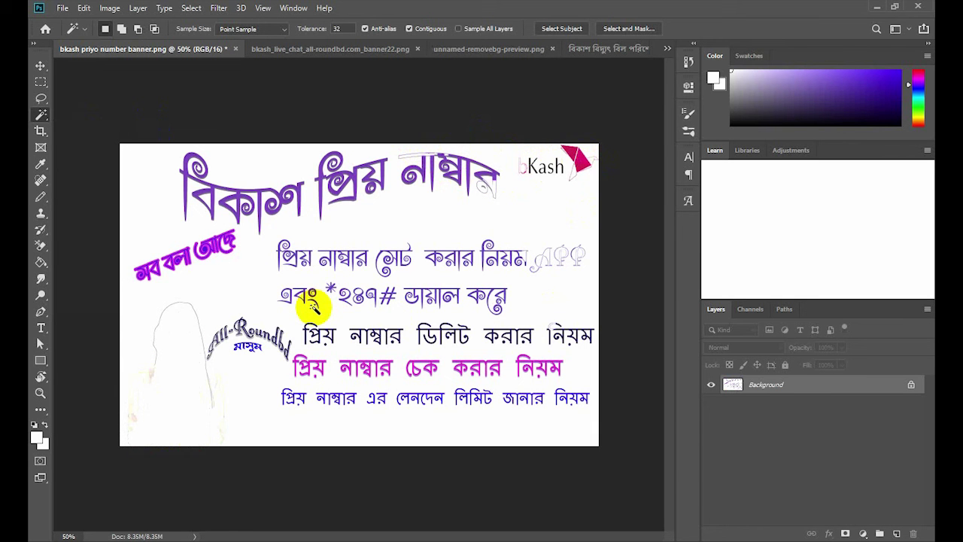
{"action": "left_click", "coordinate": [710, 388]}
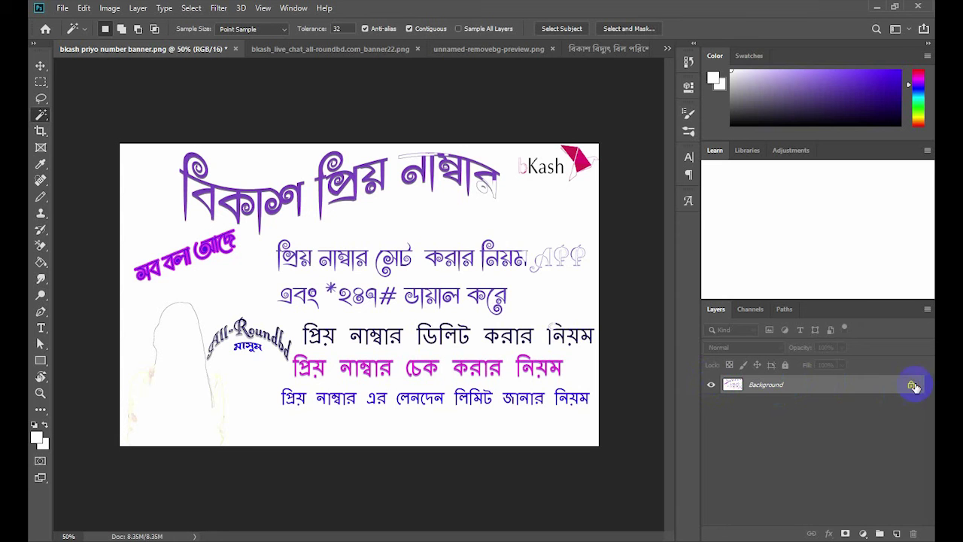
{"action": "left_click", "coordinate": [913, 386]}
{"action": "left_click", "coordinate": [707, 388]}
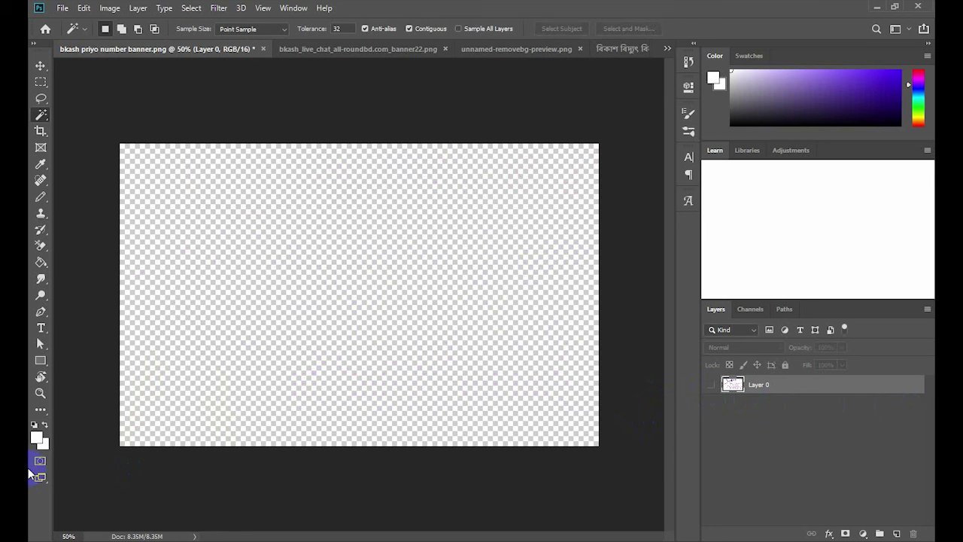
{"action": "key", "text": "ctrl+j"}
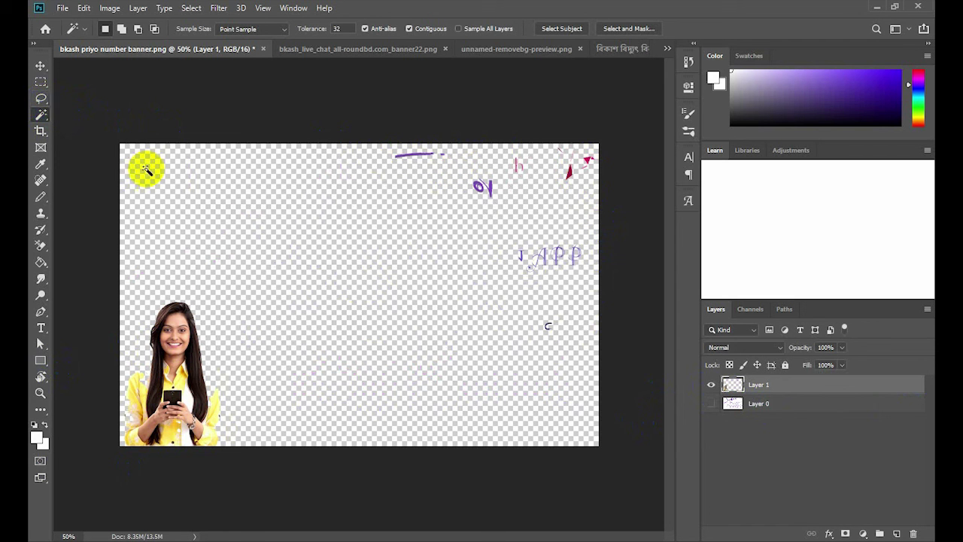
Crop the canvas's left and right edges in tightly around the phone-holding woman.
{"action": "left_click", "coordinate": [41, 132]}
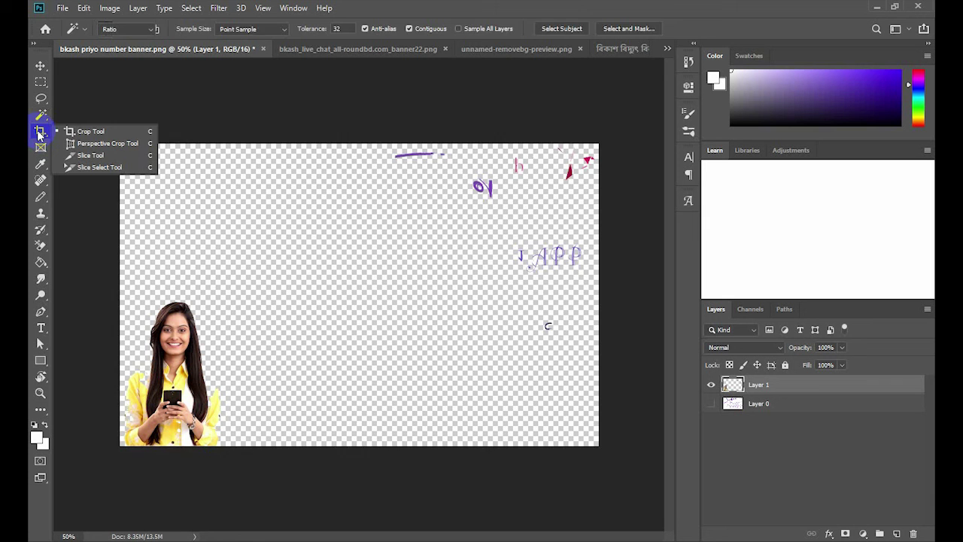
{"action": "left_click", "coordinate": [79, 130]}
{"action": "left_click_drag", "start_coordinate": [120, 262], "coordinate": [167, 429]}
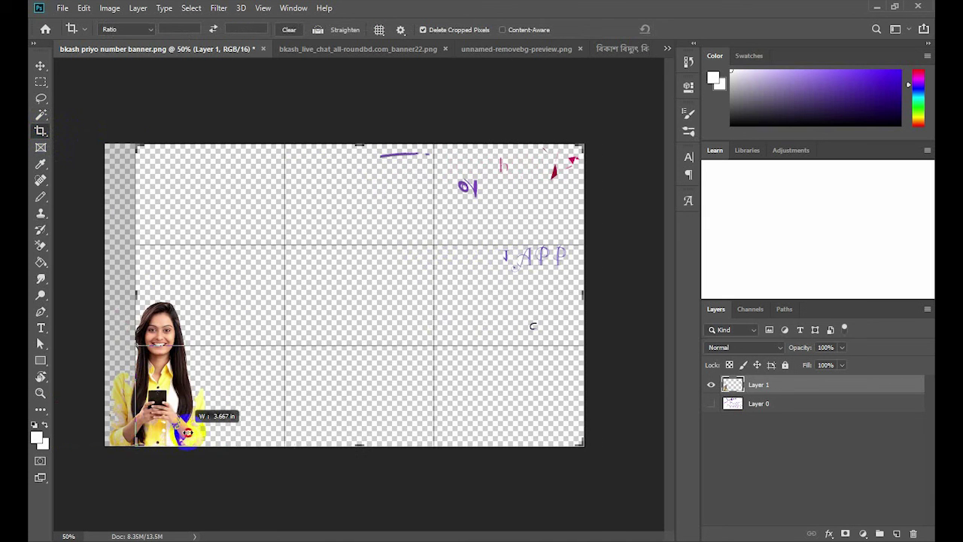
{"action": "mouse_move", "coordinate": [167, 429]}
{"action": "left_mouse_down"}
{"action": "mouse_move", "coordinate": [161, 315]}
{"action": "mouse_move", "coordinate": [98, 299]}
{"action": "mouse_move", "coordinate": [112, 301]}
{"action": "left_mouse_up"}
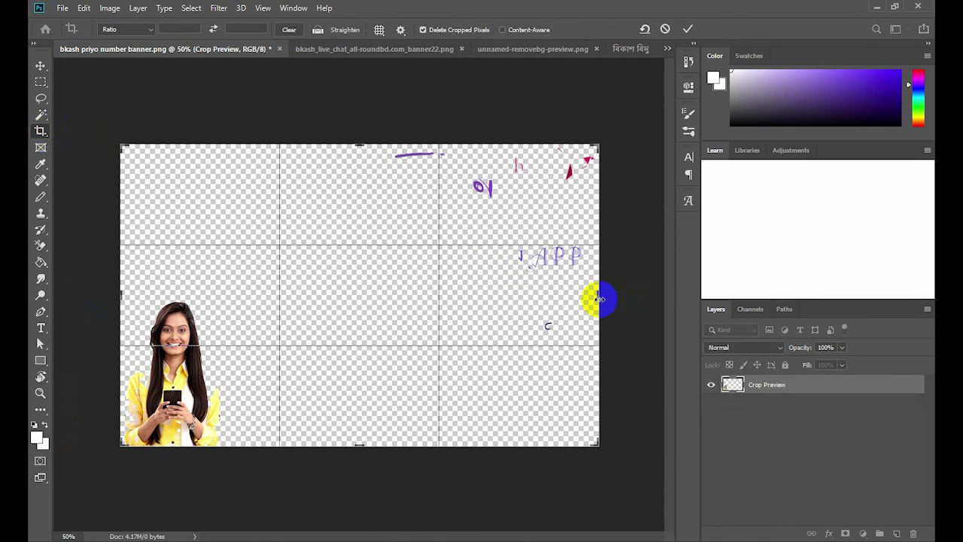
{"action": "left_click_drag", "start_coordinate": [596, 295], "coordinate": [480, 290]}
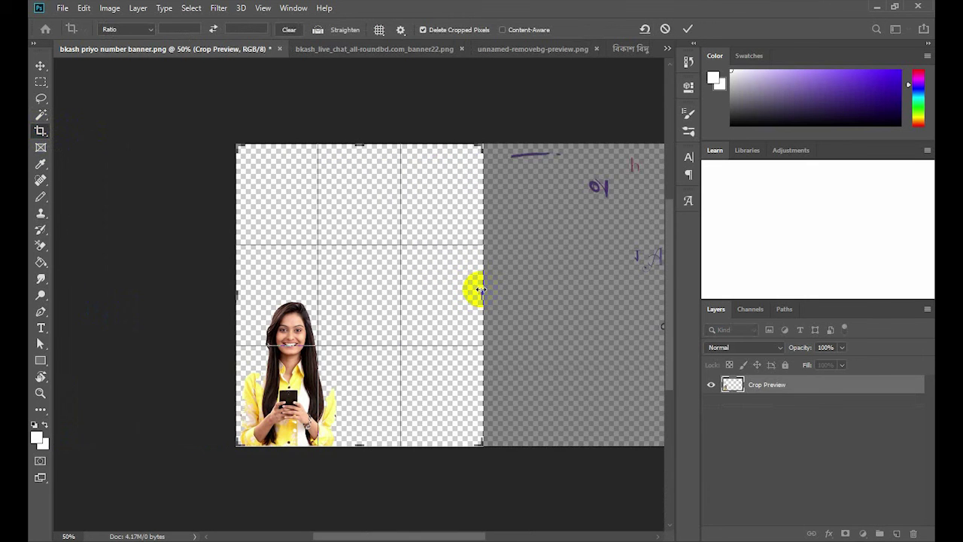
{"action": "double_click", "coordinate": [480, 290]}
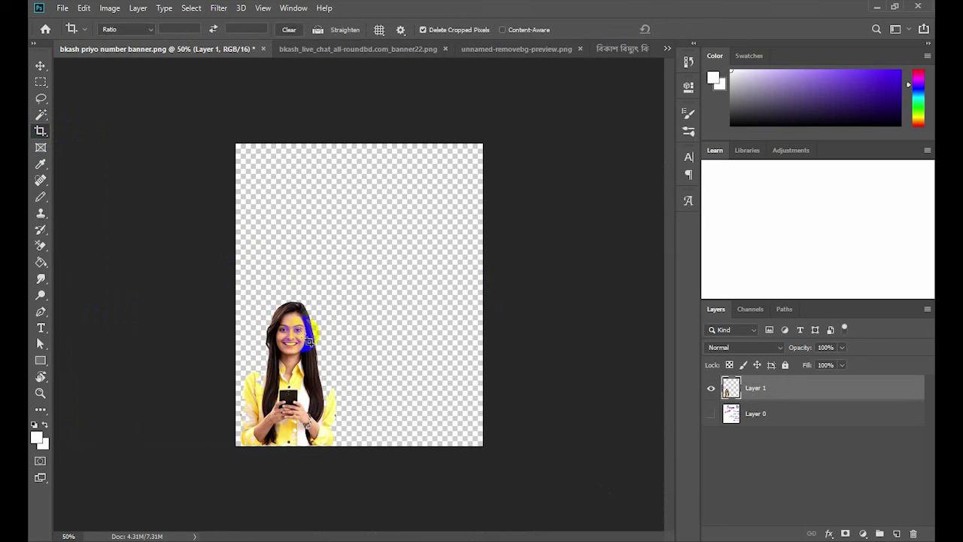
{"action": "left_click", "coordinate": [489, 195]}
{"action": "left_click", "coordinate": [276, 343]}
{"action": "left_click", "coordinate": [514, 145]}
Select the Pen Tool from the toolbar's pen flyout.
{"action": "left_click", "coordinate": [42, 313]}
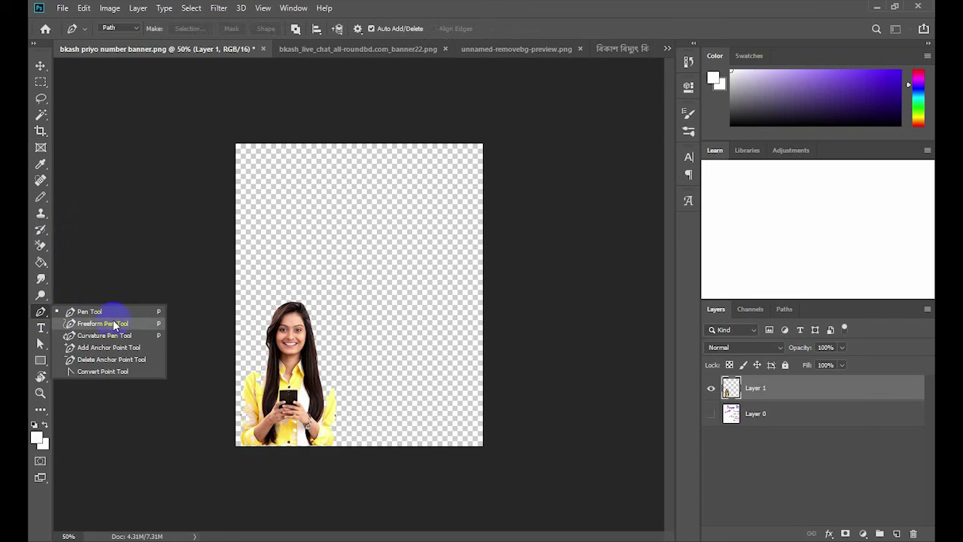
{"action": "left_click", "coordinate": [604, 313]}
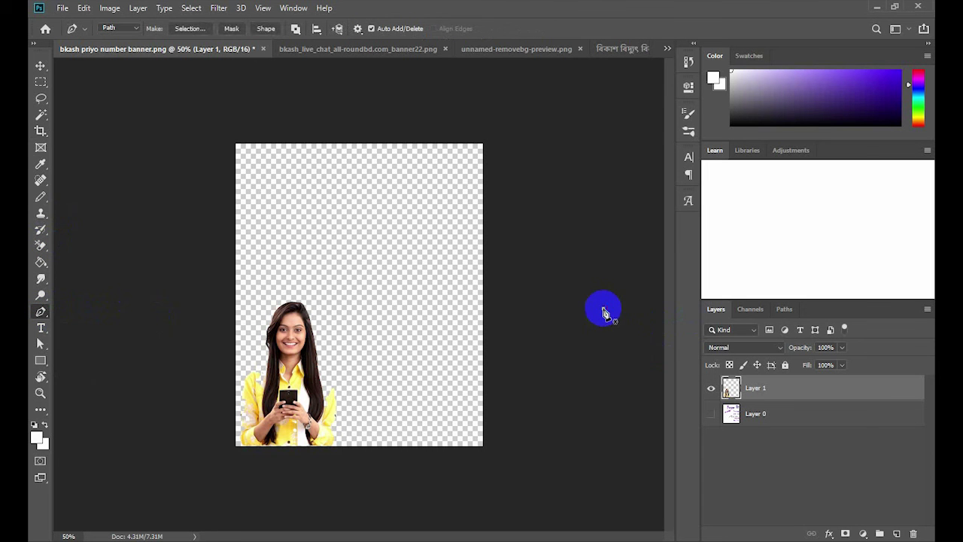